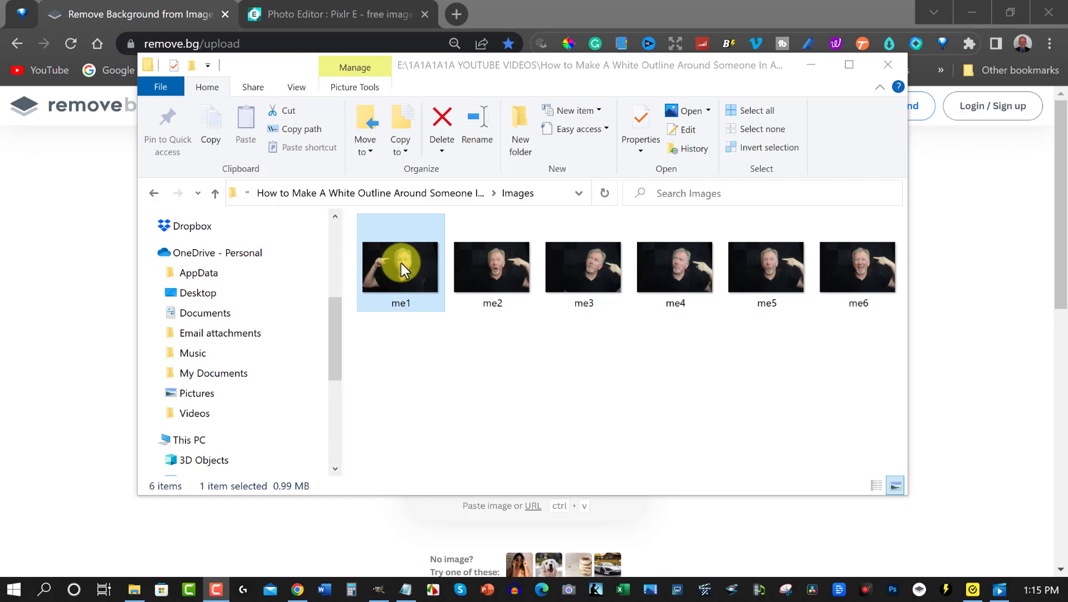
# - Minimize the file window and upload the me1 photo to remove.bg for background removal
pyautogui.click(808, 68)
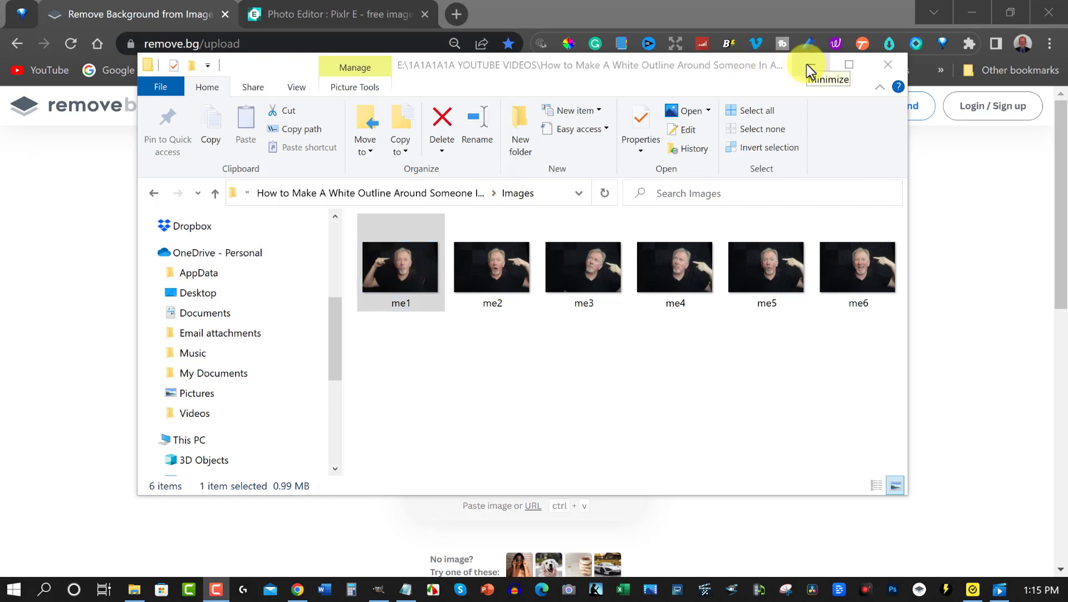
pyautogui.click(806, 64)
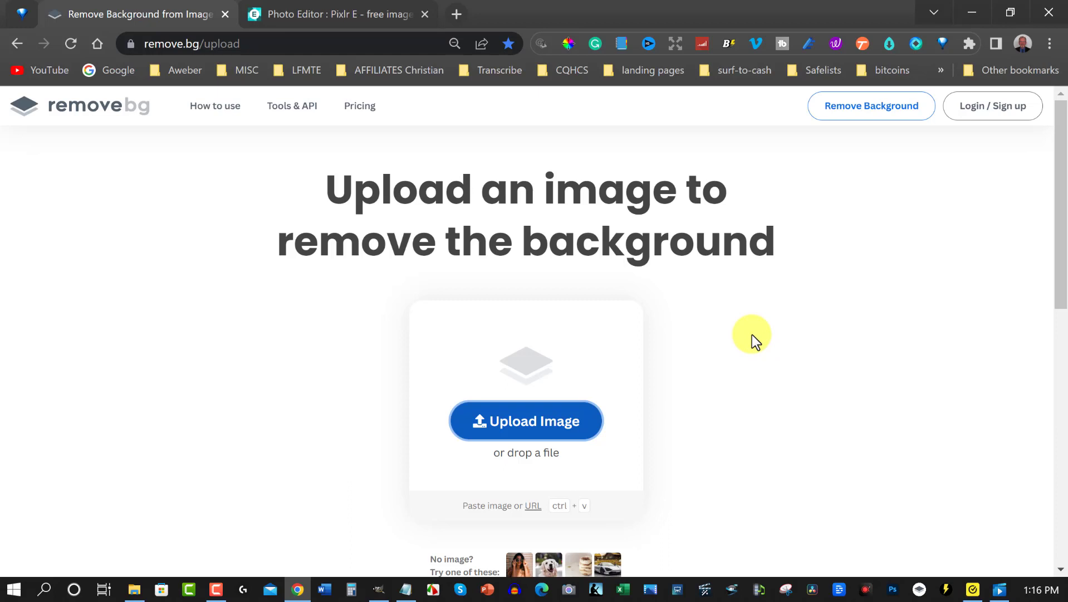
pyautogui.click(520, 423)
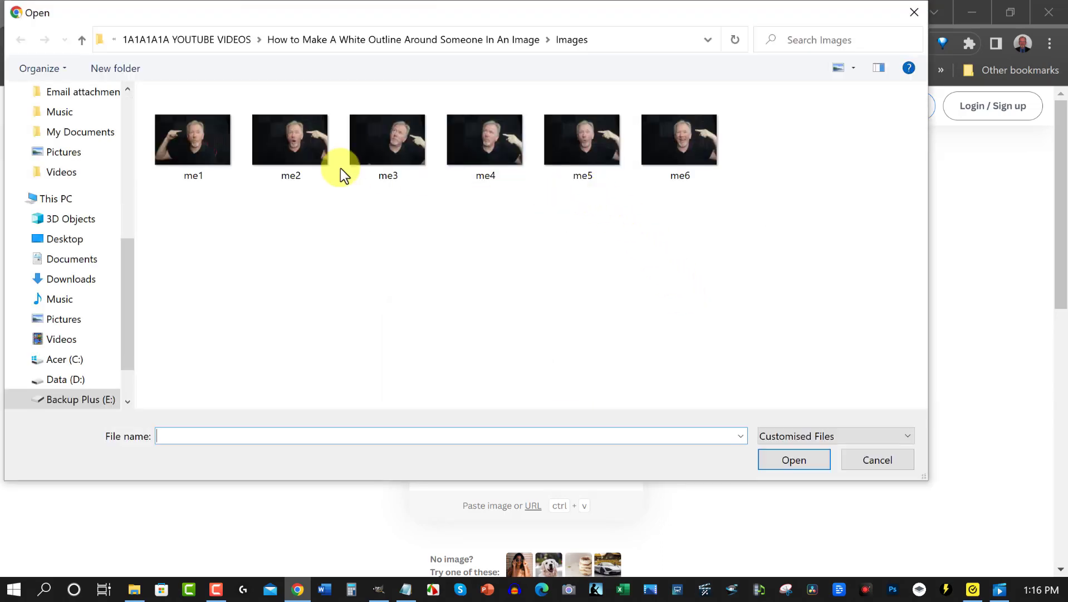
pyautogui.doubleClick(179, 136)
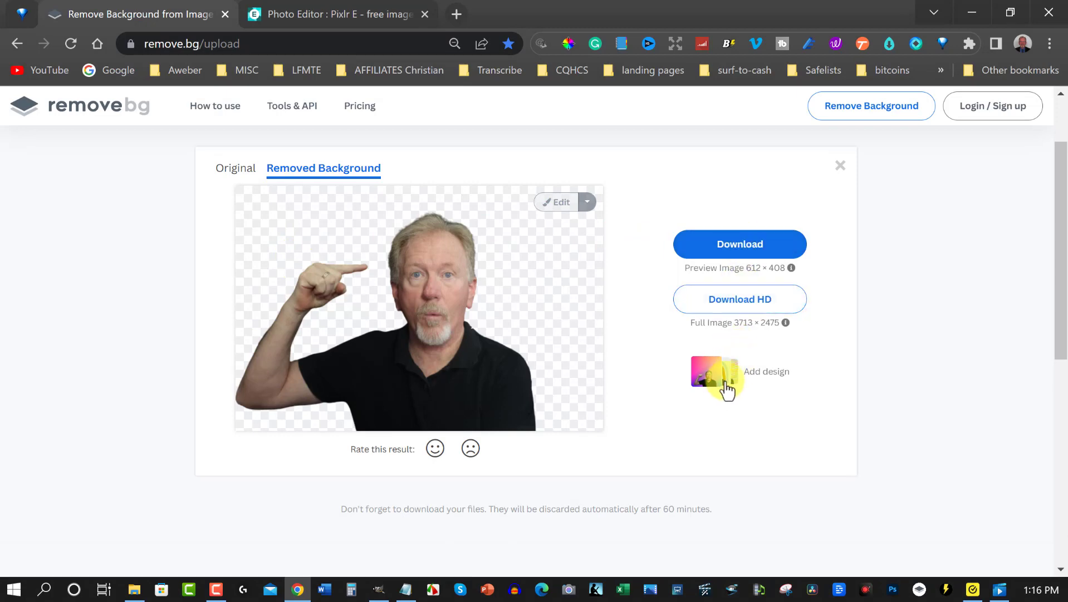
# - Download the preview-size cutout as the PNG me1-removebg-preview into the white-outline project's Images folder
pyautogui.click(737, 248)
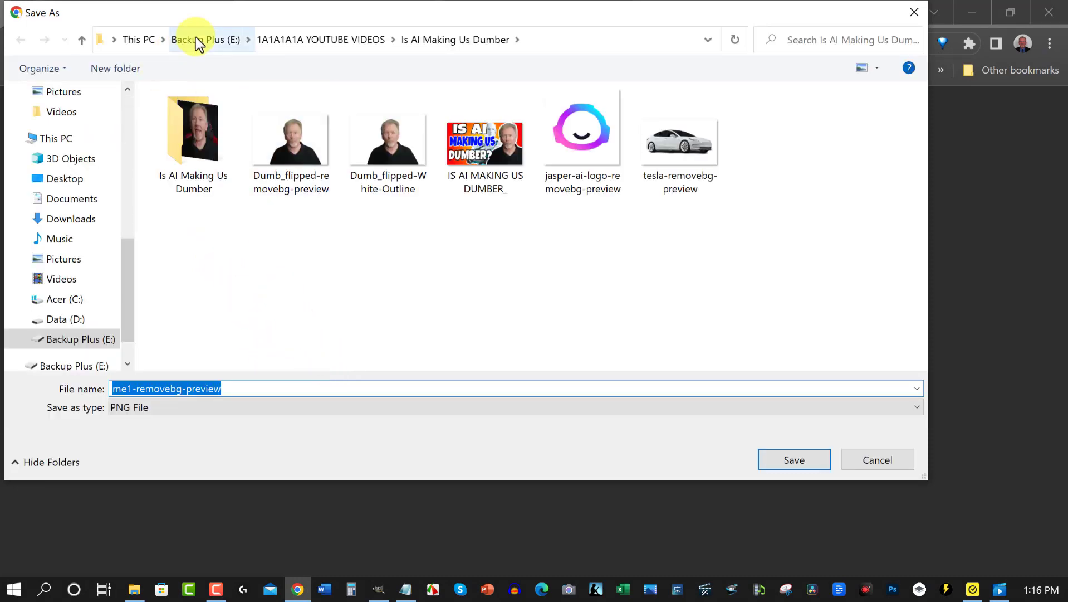
pyautogui.click(192, 40)
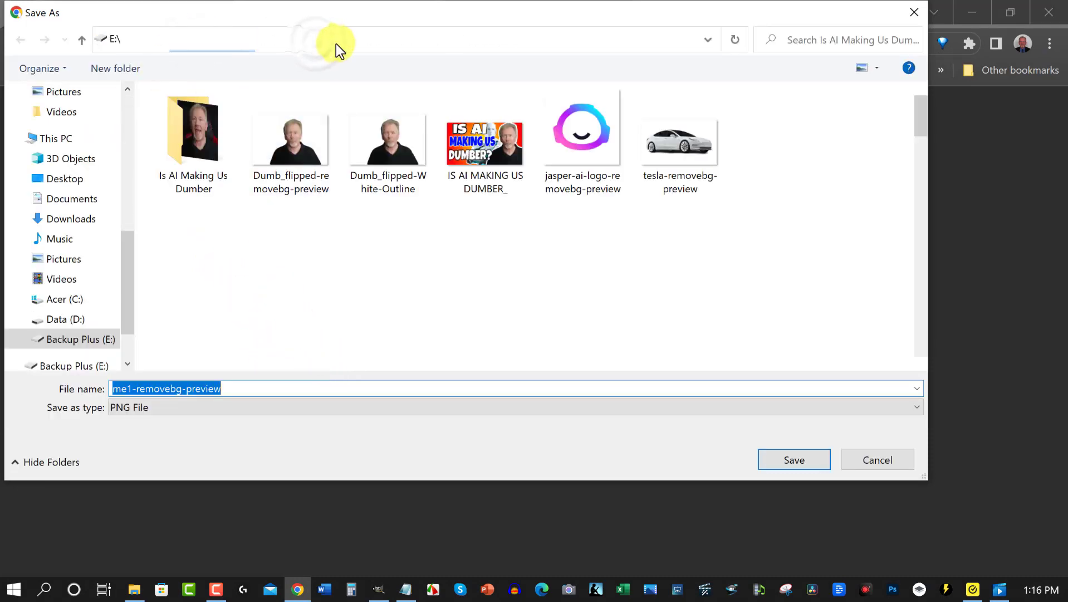
pyautogui.click(335, 43)
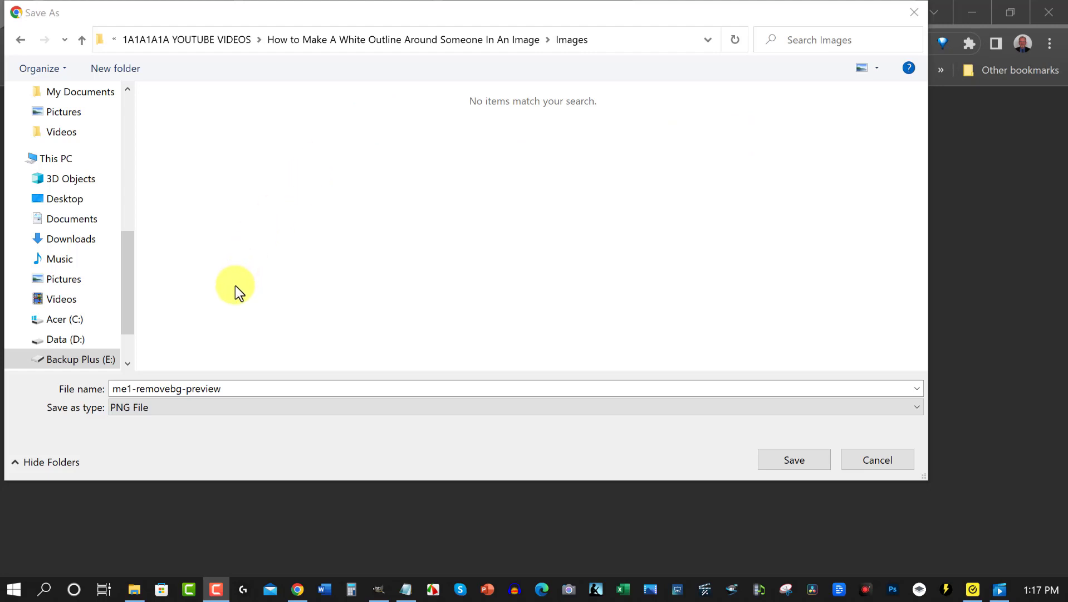
pyautogui.click(788, 459)
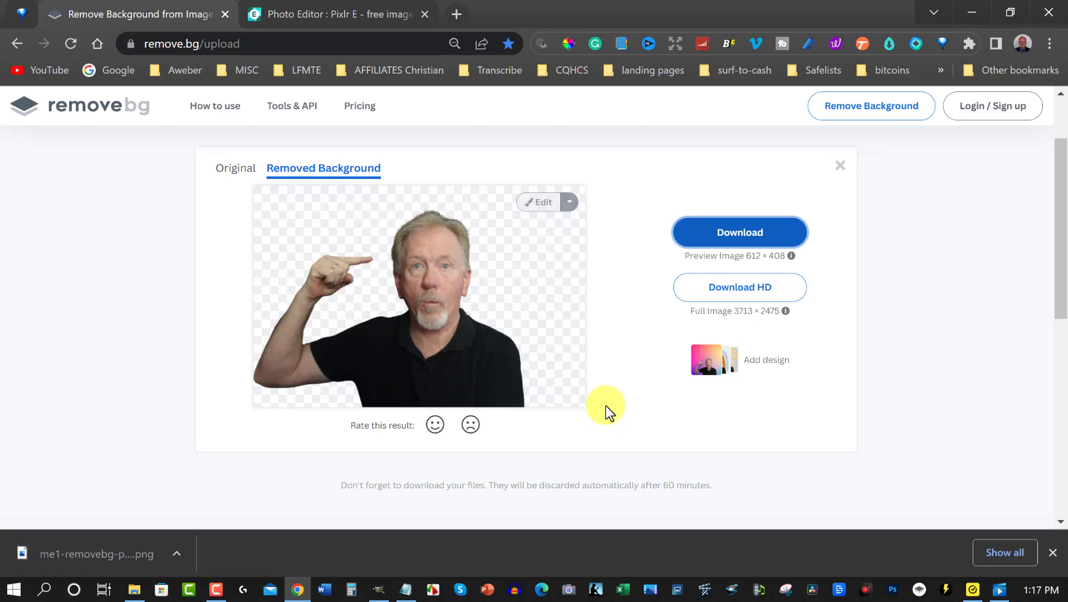
pyautogui.click(1052, 553)
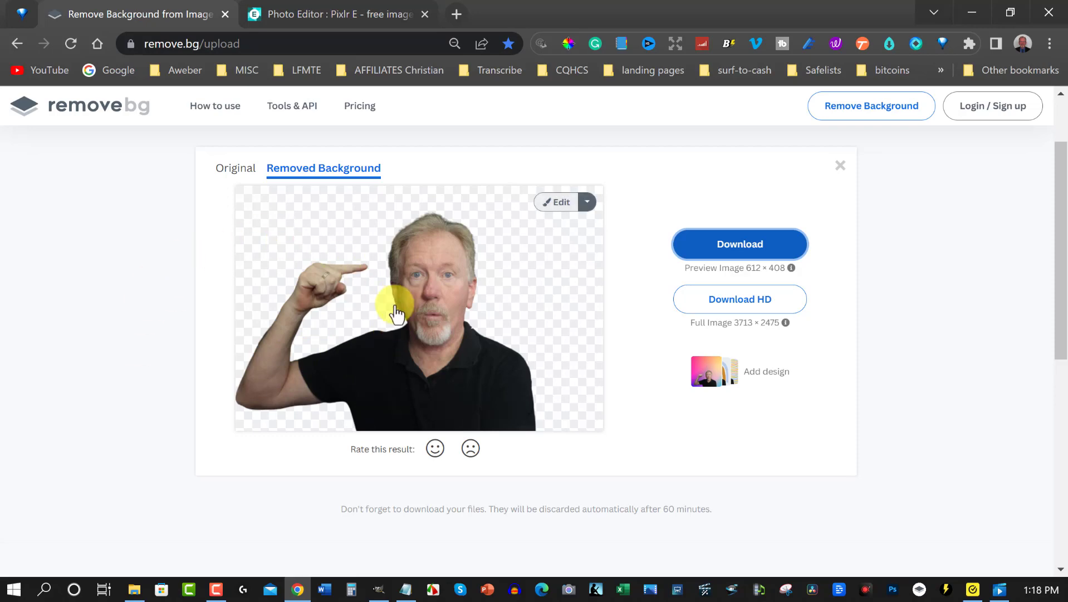
# - Switch to Pixlr E and open the me1-removebg-preview image for editing
pyautogui.click(337, 13)
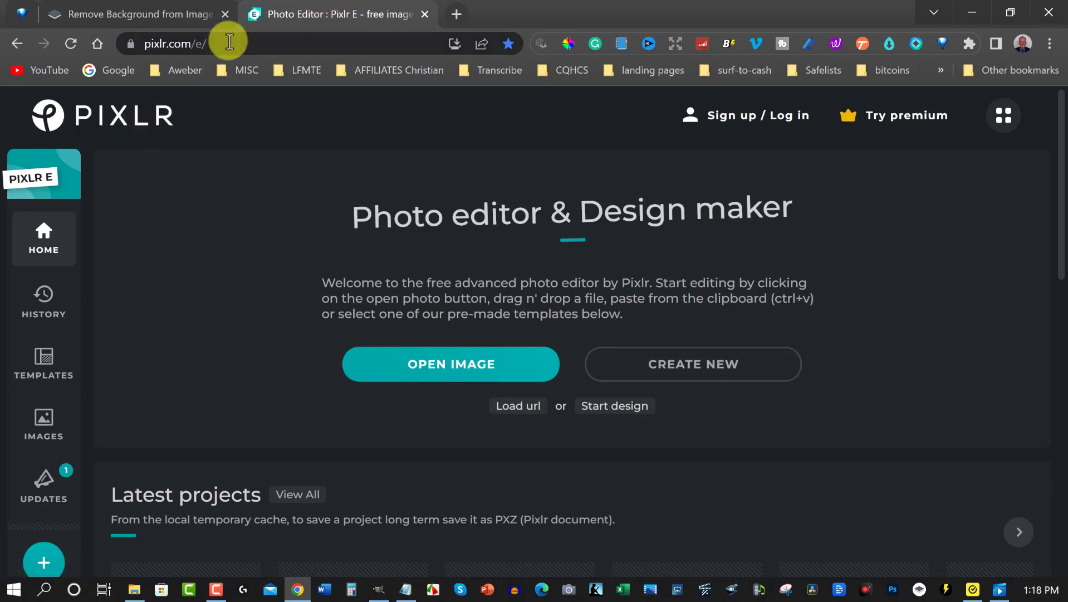
pyautogui.doubleClick(205, 44)
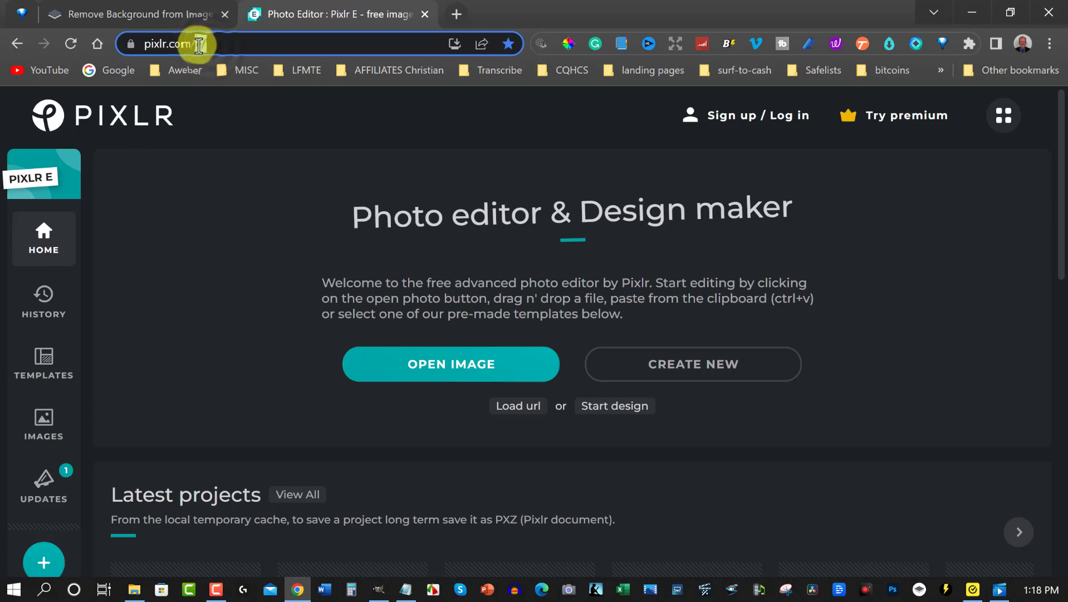
pyautogui.click(214, 122)
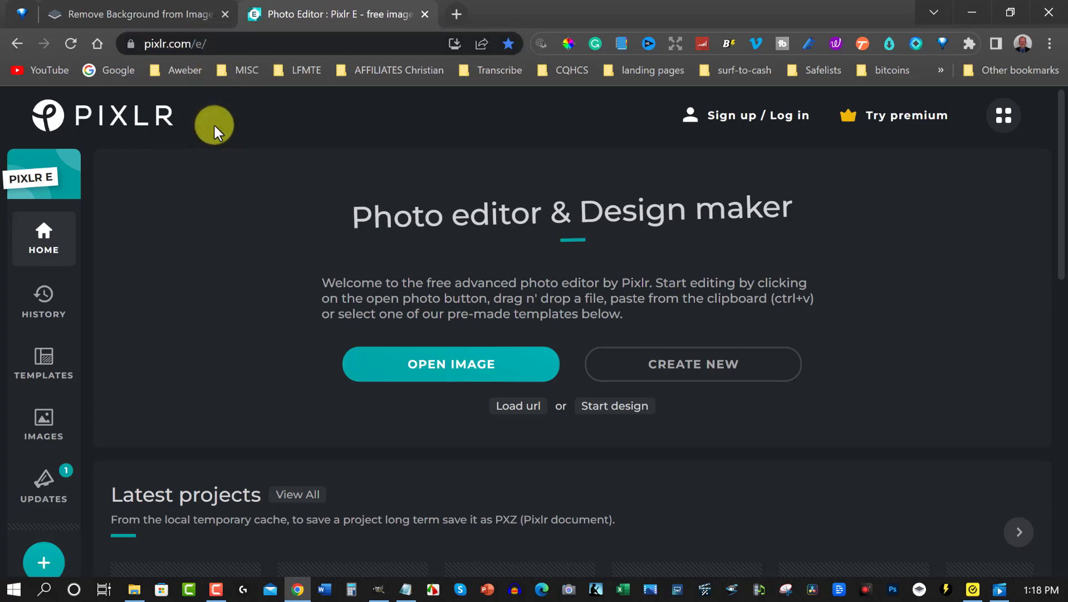
pyautogui.click(457, 365)
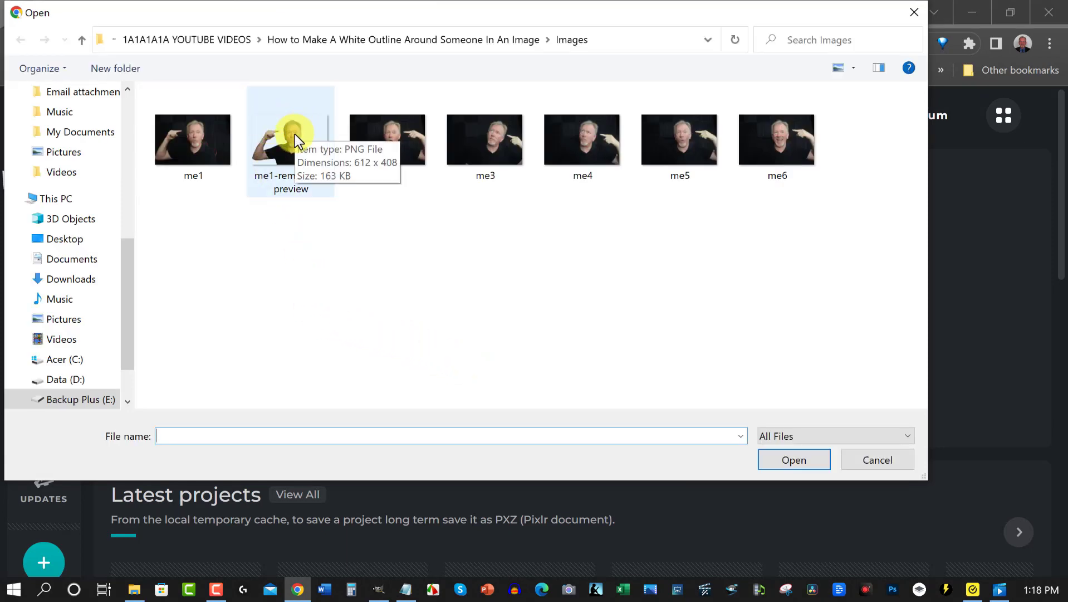
pyautogui.doubleClick(295, 134)
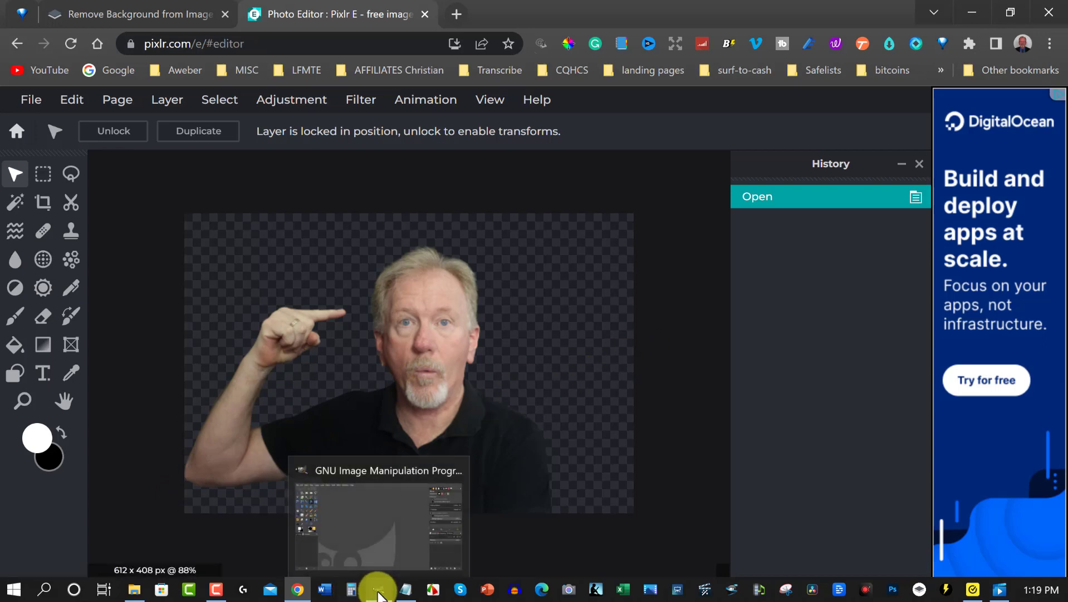
# - Switch to GIMP and open the recently used me1-removebg-preview image
pyautogui.click(377, 593)
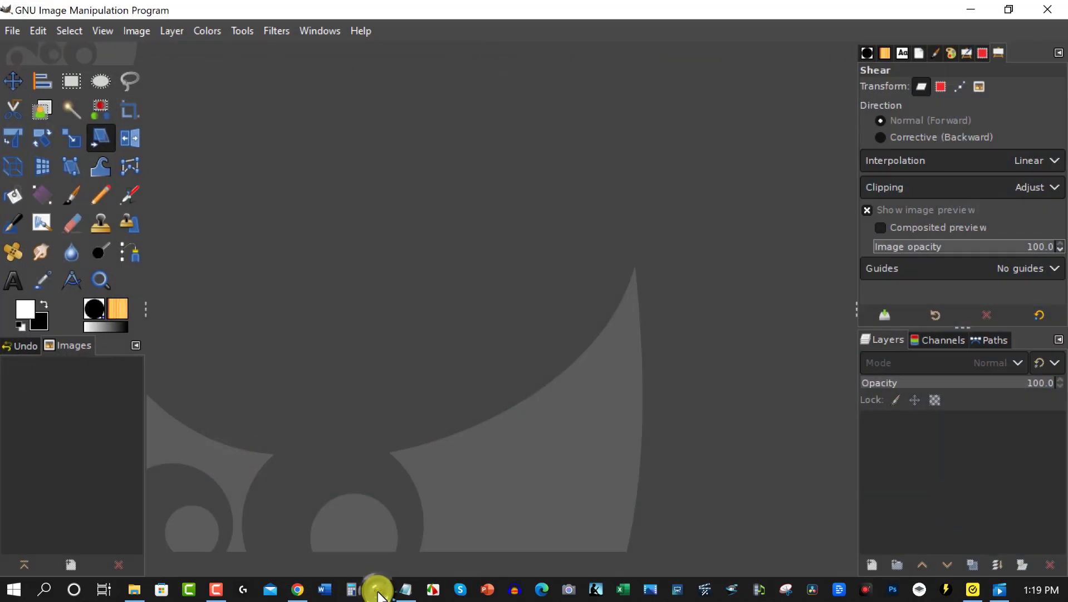
pyautogui.click(13, 32)
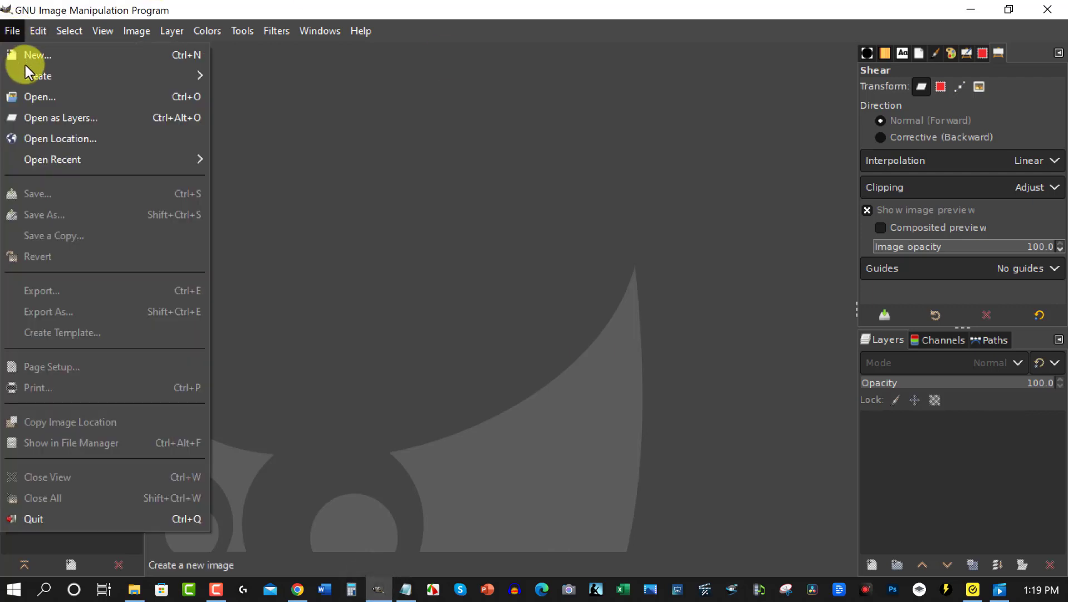
pyautogui.click(33, 101)
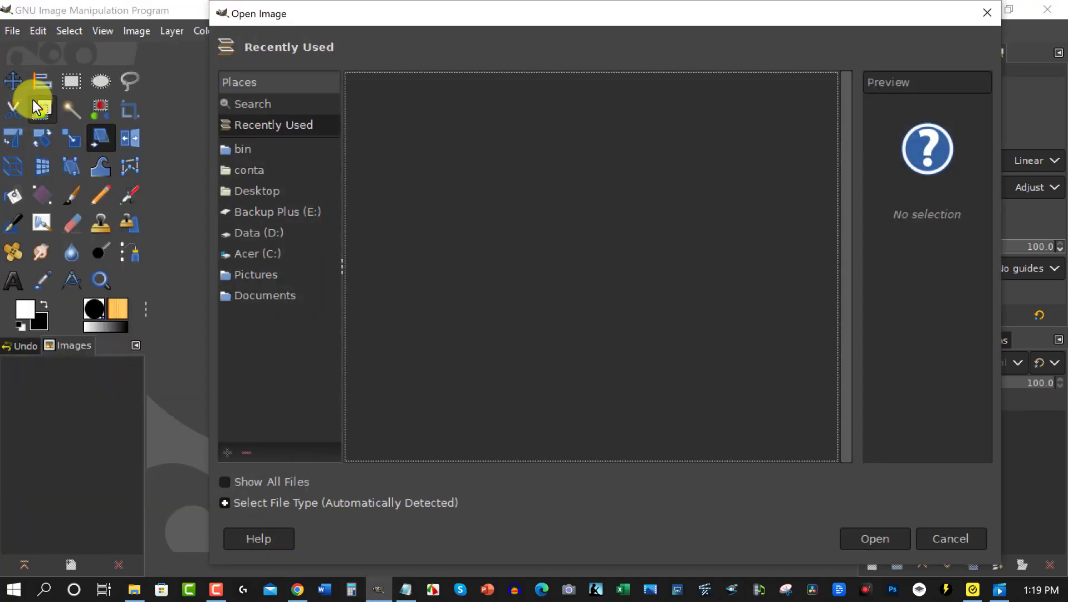
pyautogui.doubleClick(475, 207)
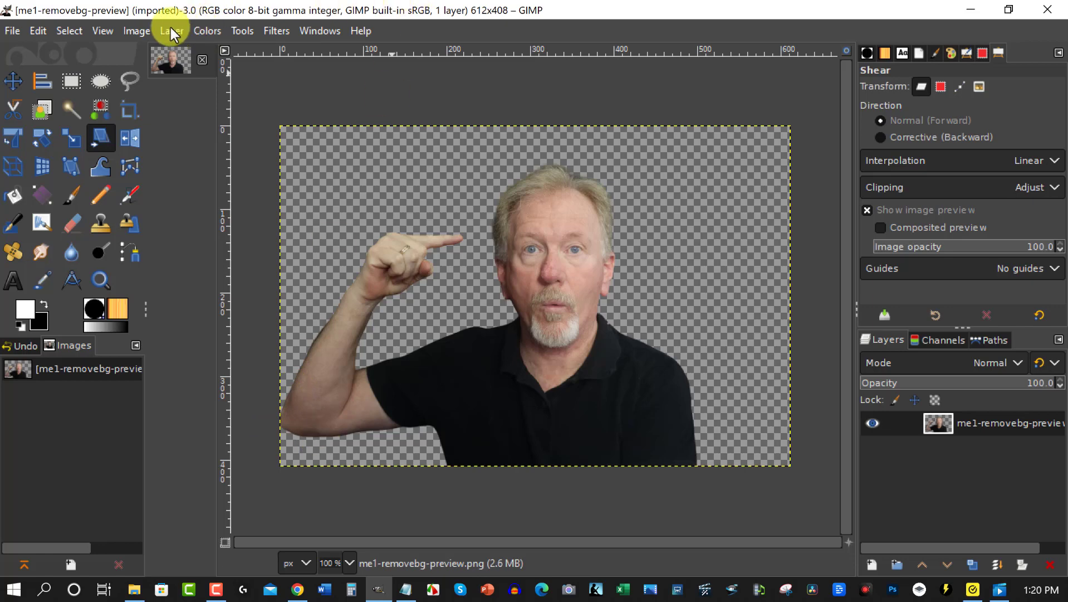
# - Set the image's canvas size to 812 px wide and 608 px high
pyautogui.click(129, 31)
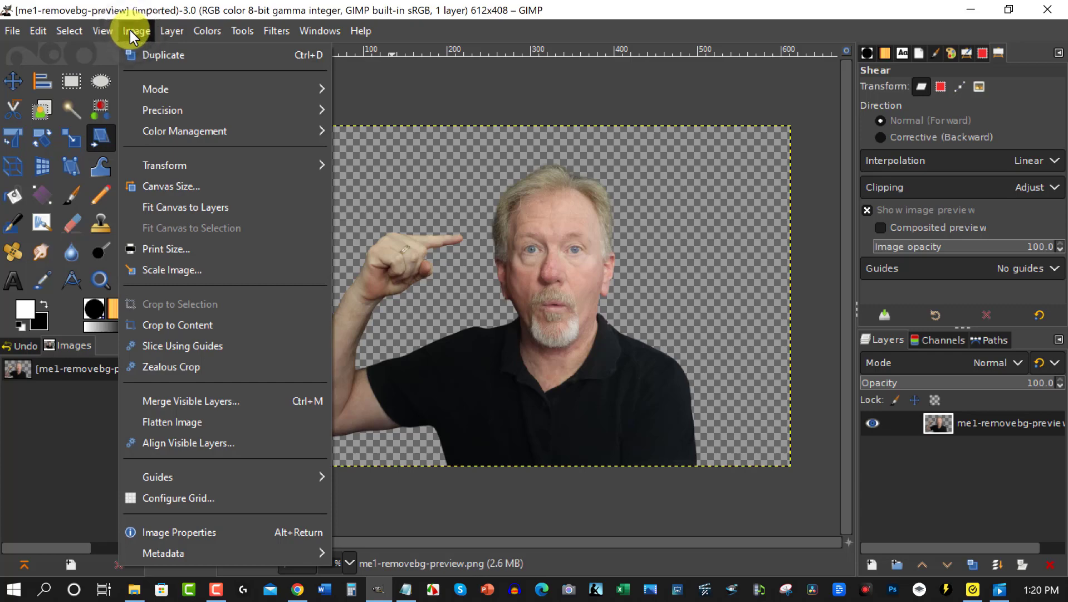
pyautogui.click(160, 186)
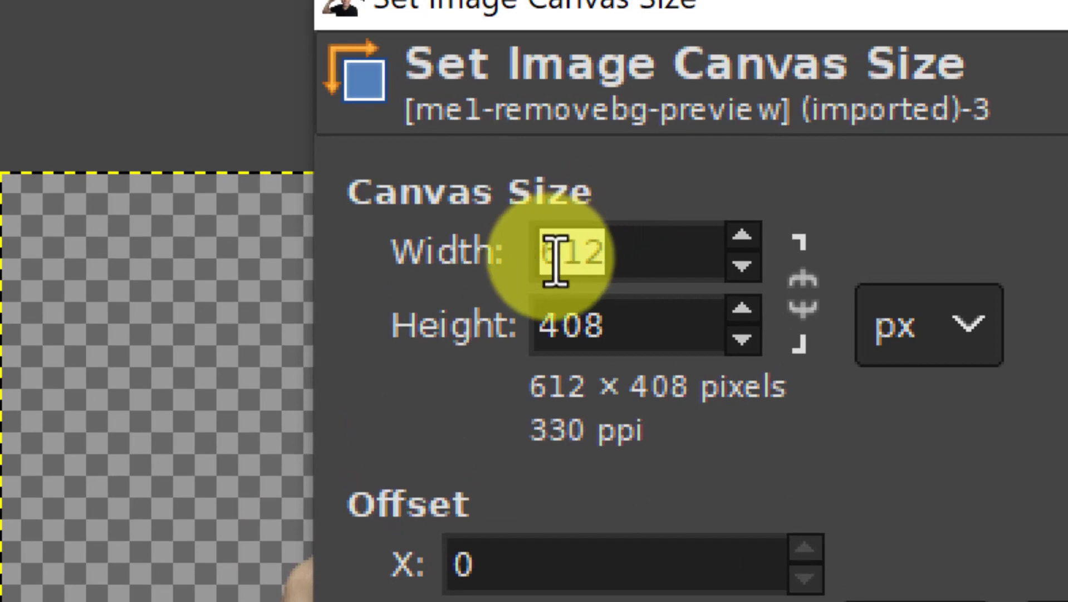
pyautogui.click(537, 242)
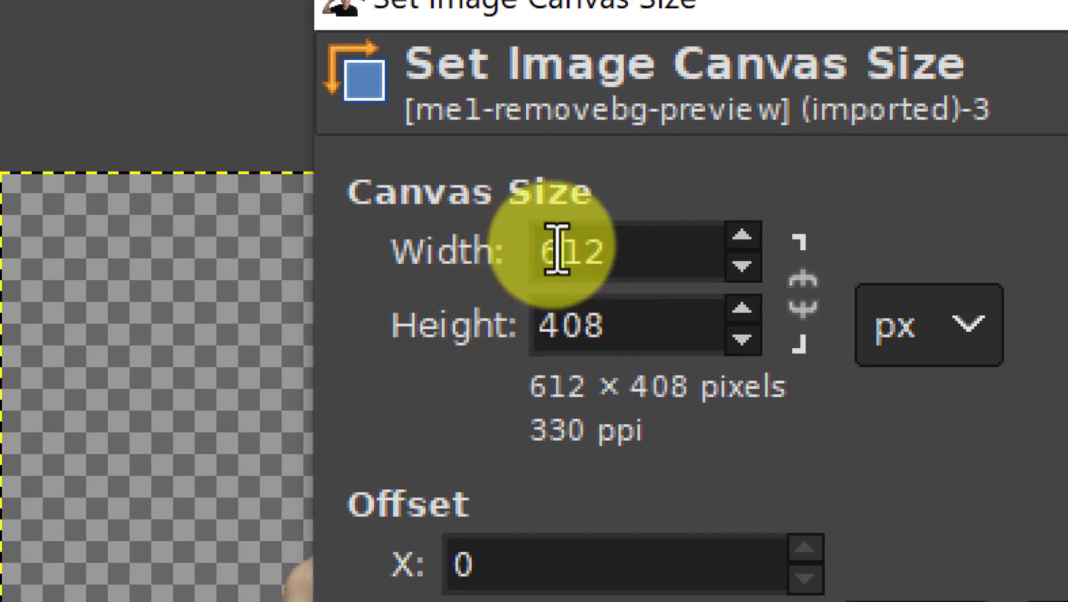
pyautogui.press('BackSpace')
pyautogui.write('8')
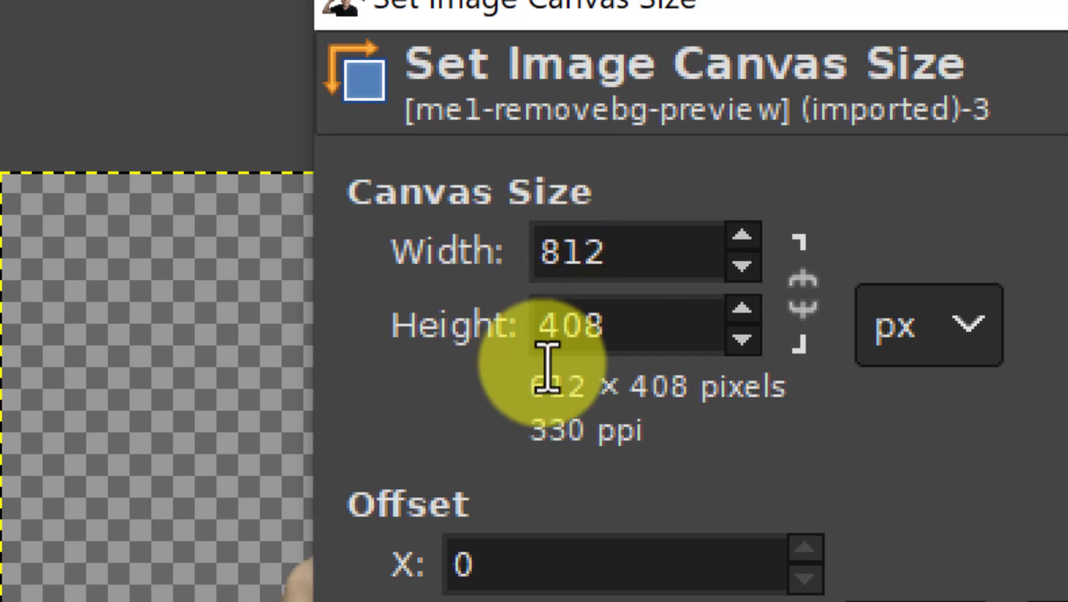
pyautogui.click(551, 324)
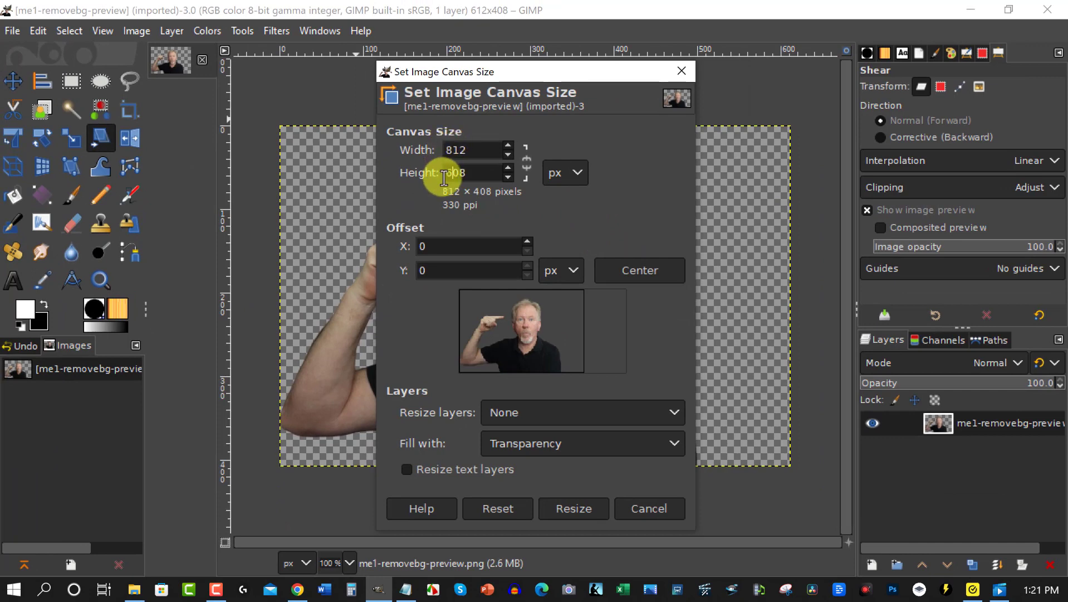
# - Try to center the image within the enlarged canvas and apply the canvas resize
pyautogui.click(640, 272)
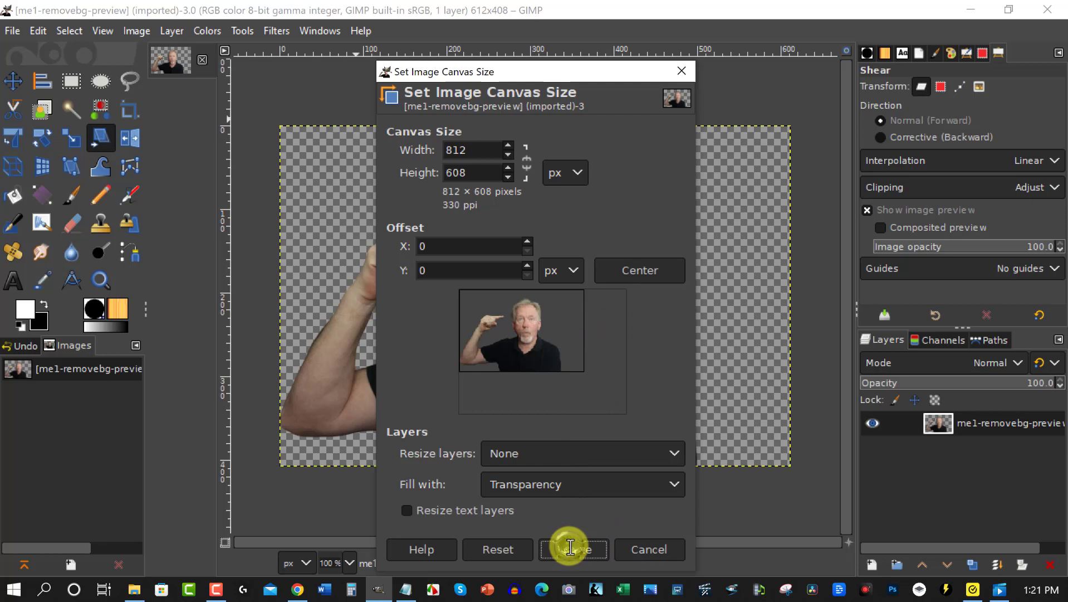
pyautogui.click(647, 270)
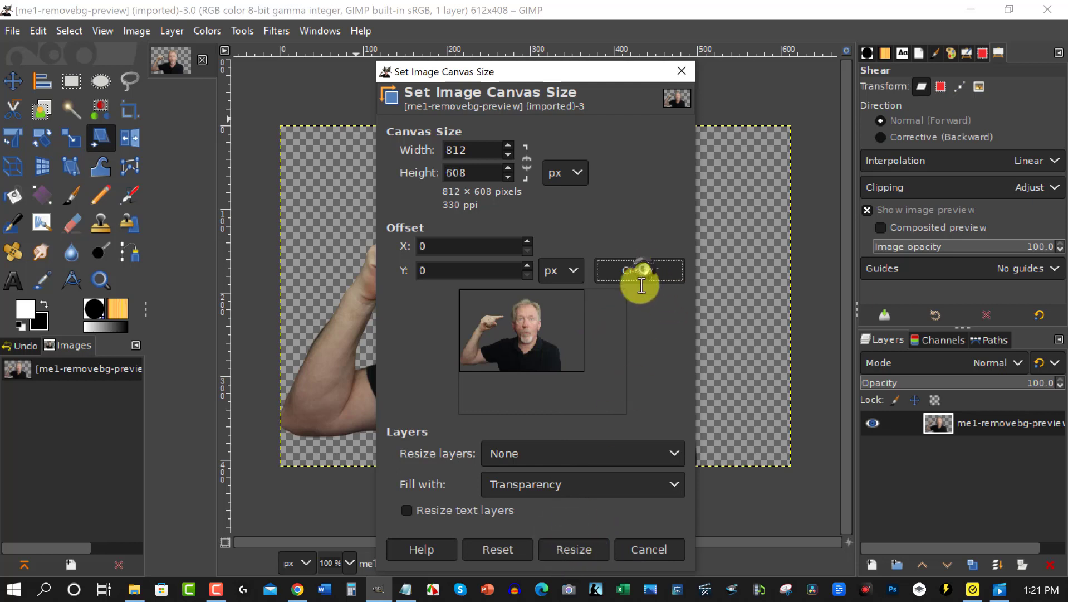
pyautogui.click(571, 550)
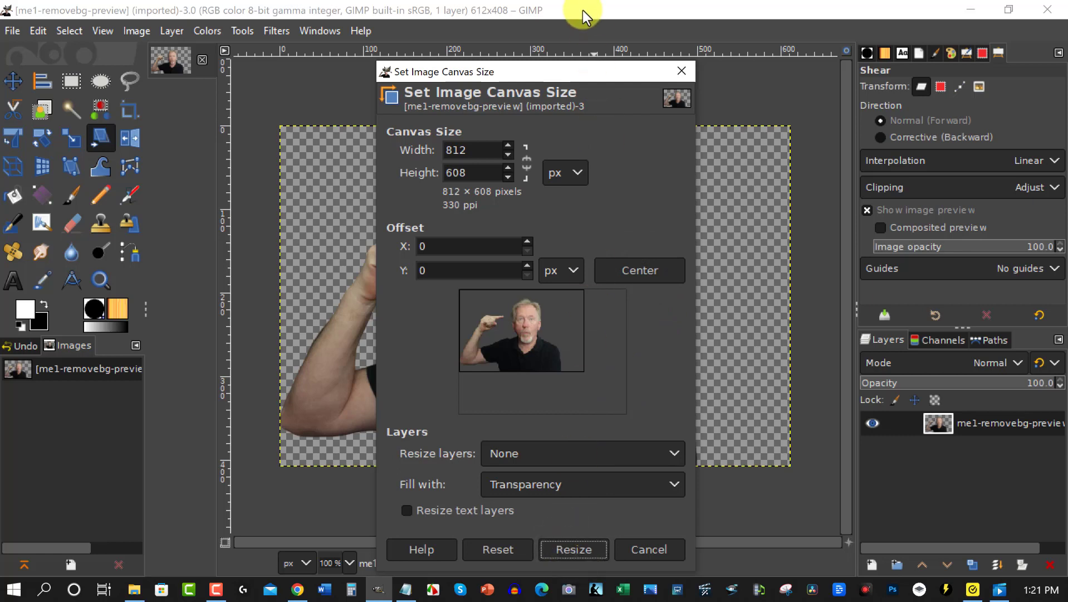
pyautogui.moveTo(582, 76); pyautogui.dragTo(583, 17)
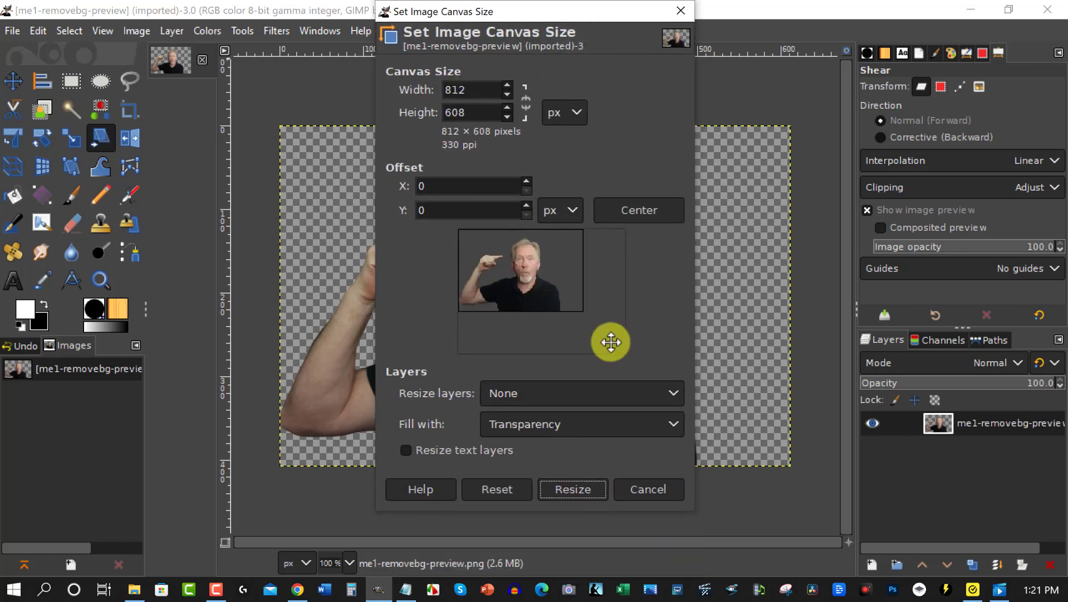
pyautogui.click(566, 489)
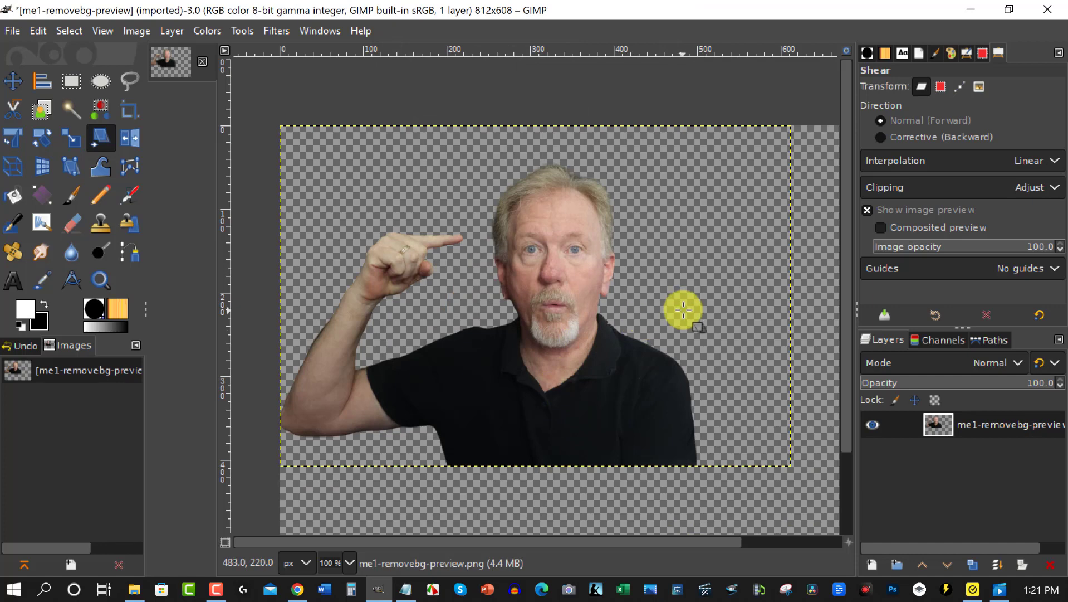
# - Use the Move tool to reposition the man's layer near the middle of the enlarged canvas
pyautogui.scroll(-1, 684, 307)
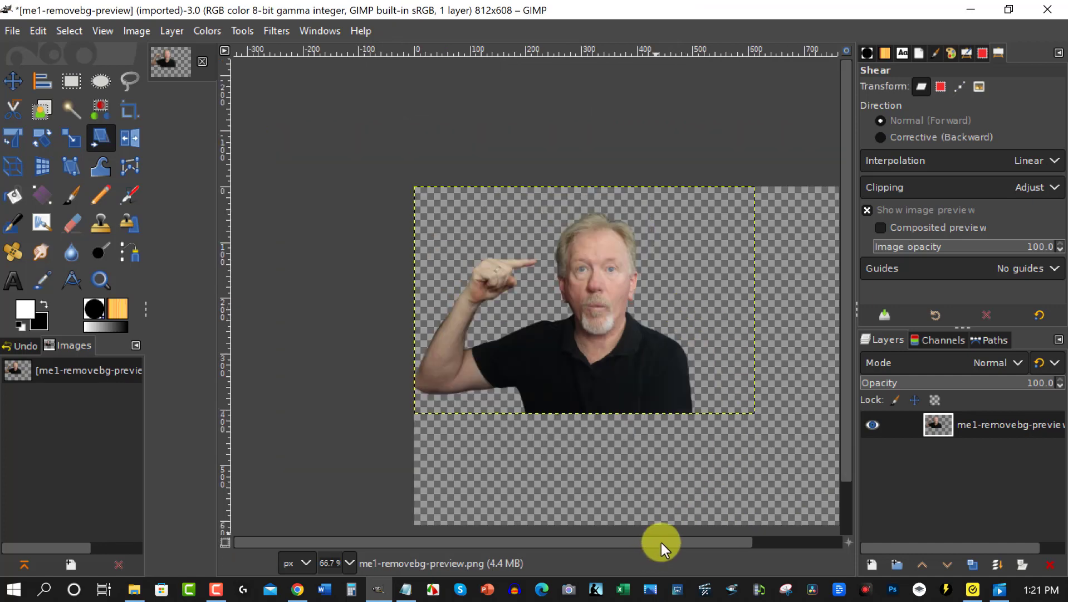
pyautogui.moveTo(661, 542); pyautogui.dragTo(751, 536)
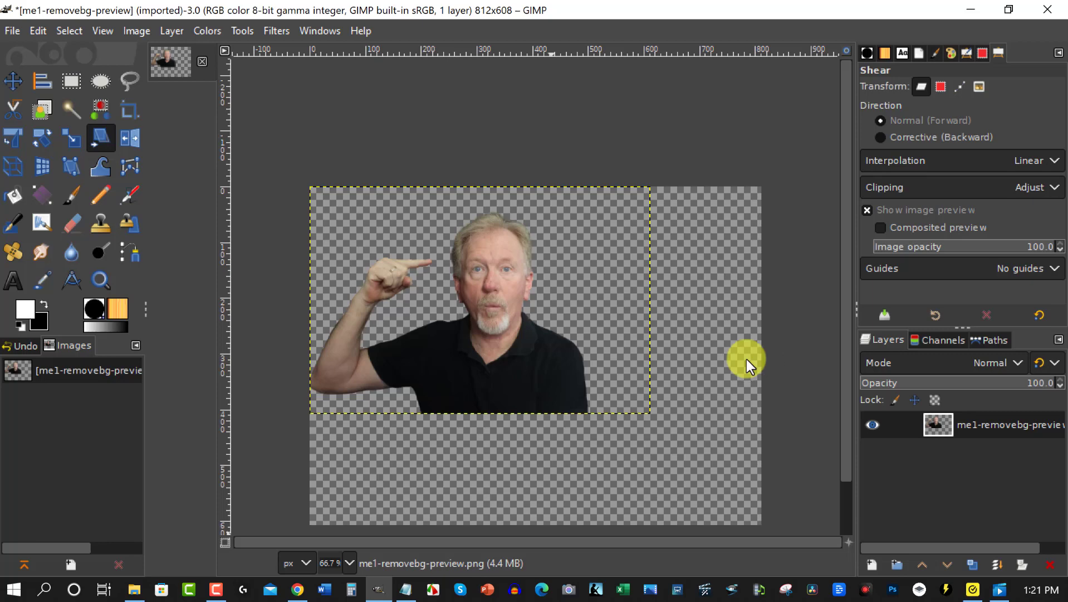
pyautogui.scroll(-2, 778, 329)
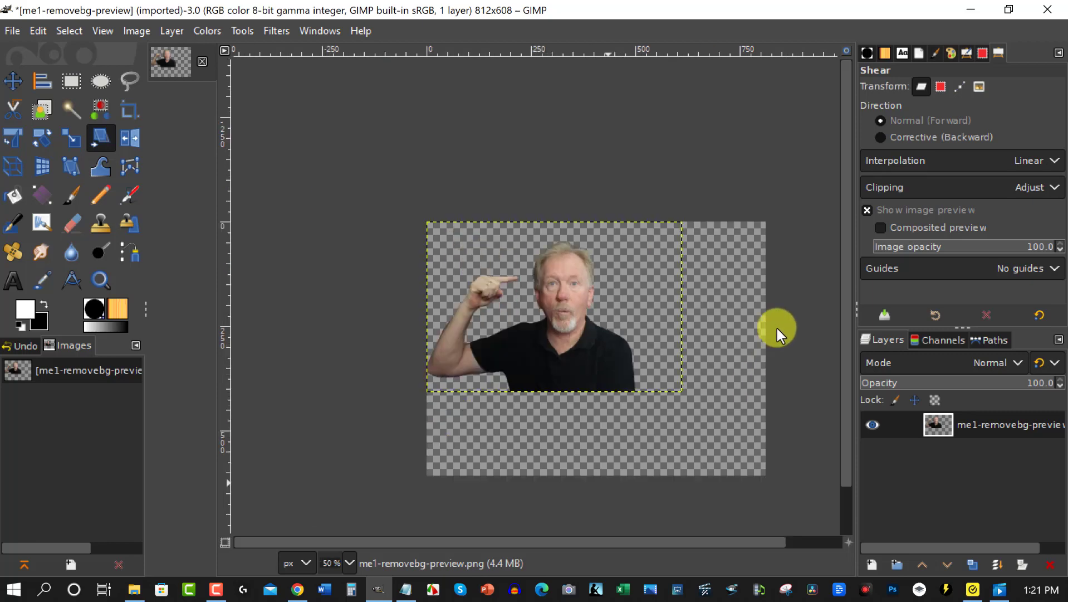
pyautogui.scroll(2, 778, 328)
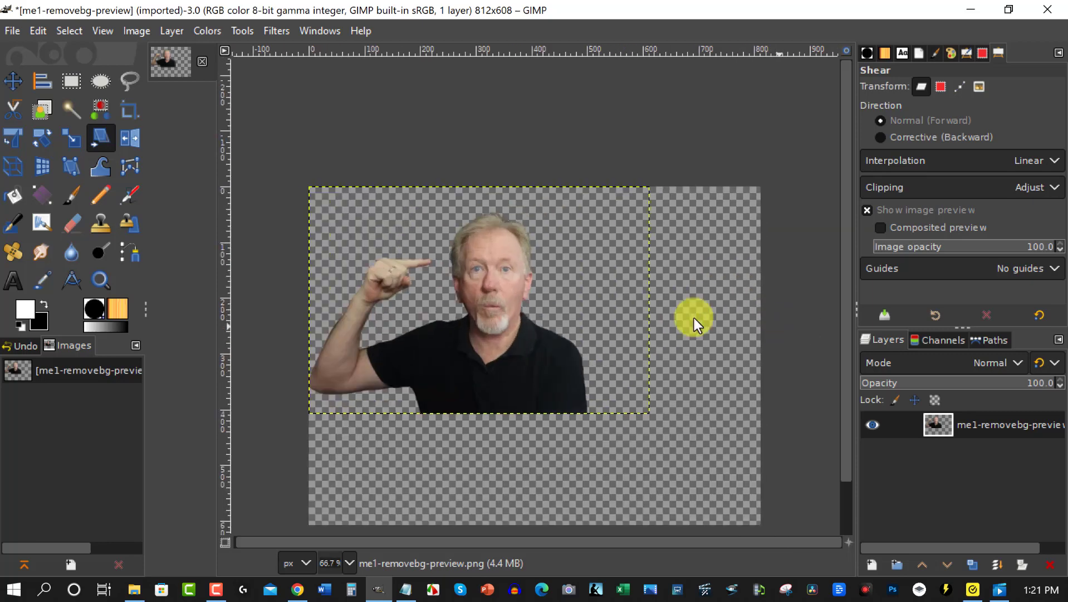
pyautogui.click(472, 307)
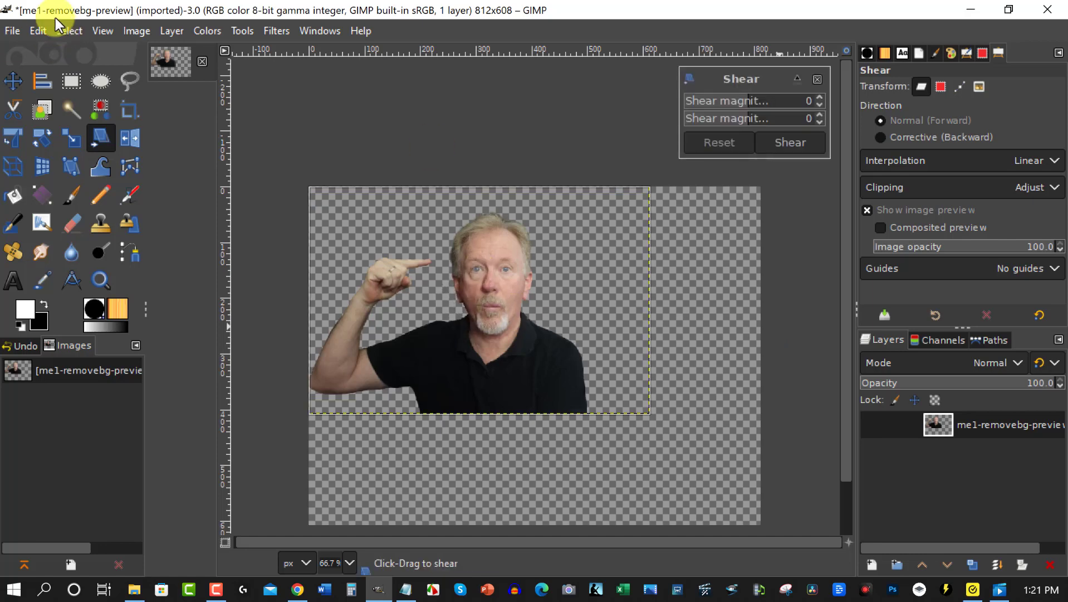
pyautogui.click(10, 78)
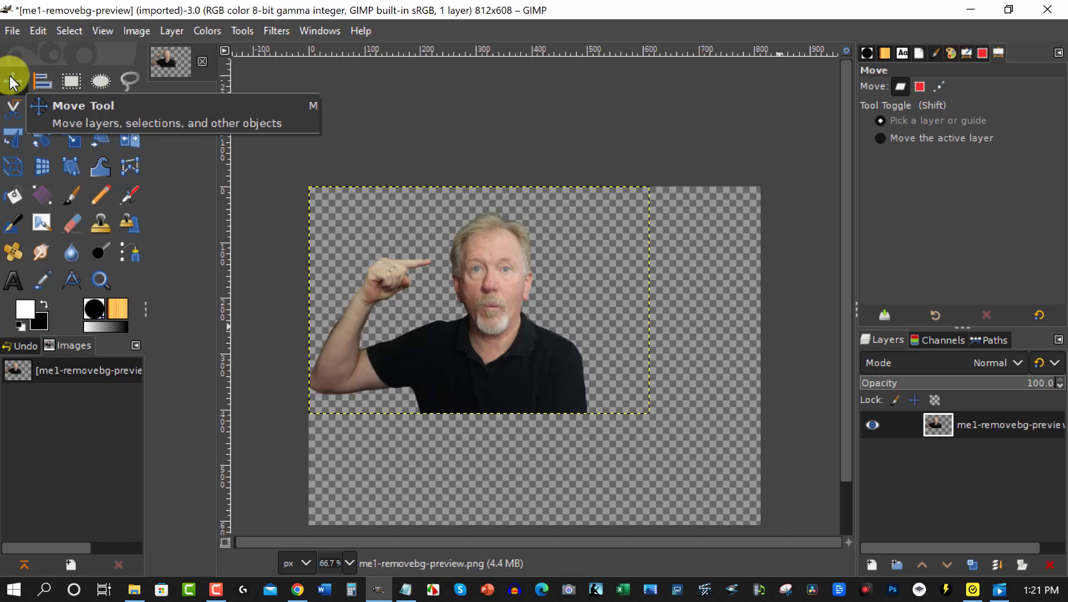
pyautogui.click(495, 312)
pyautogui.moveTo(476, 297); pyautogui.dragTo(548, 352)
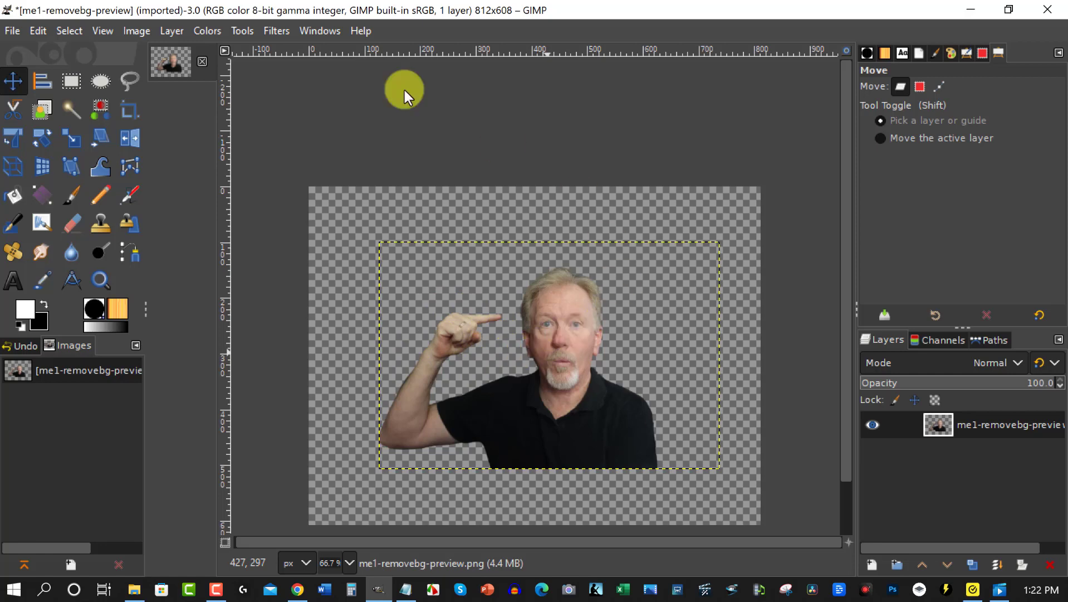
# - Export the enlarged image over the existing me1-removebg-preview.png in the Images folder, keeping the preset PNG options
pyautogui.click(13, 32)
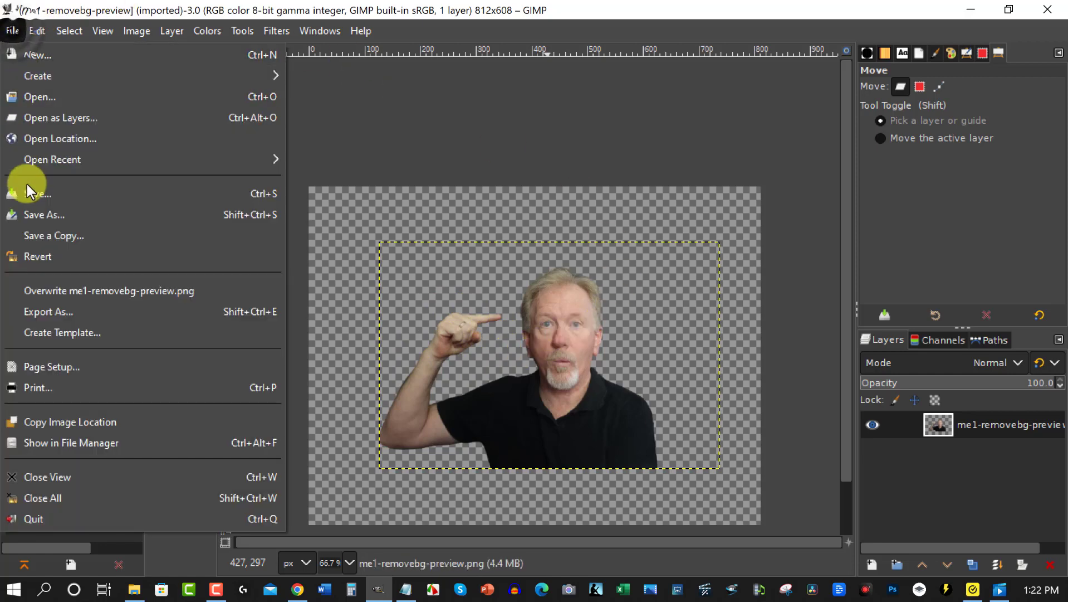
pyautogui.click(36, 312)
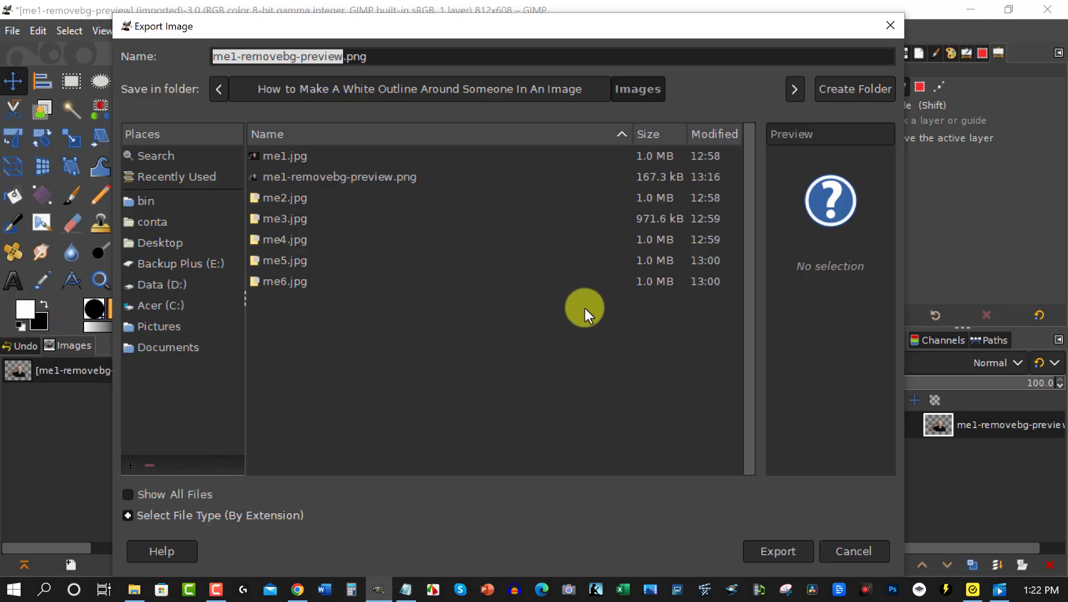
pyautogui.click(343, 55)
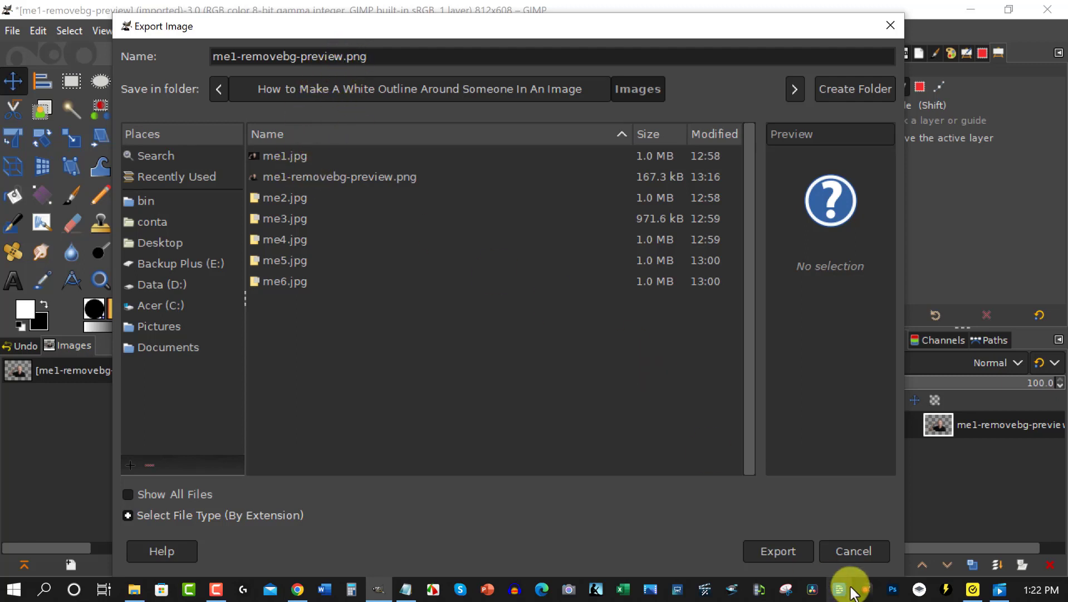
pyautogui.click(774, 550)
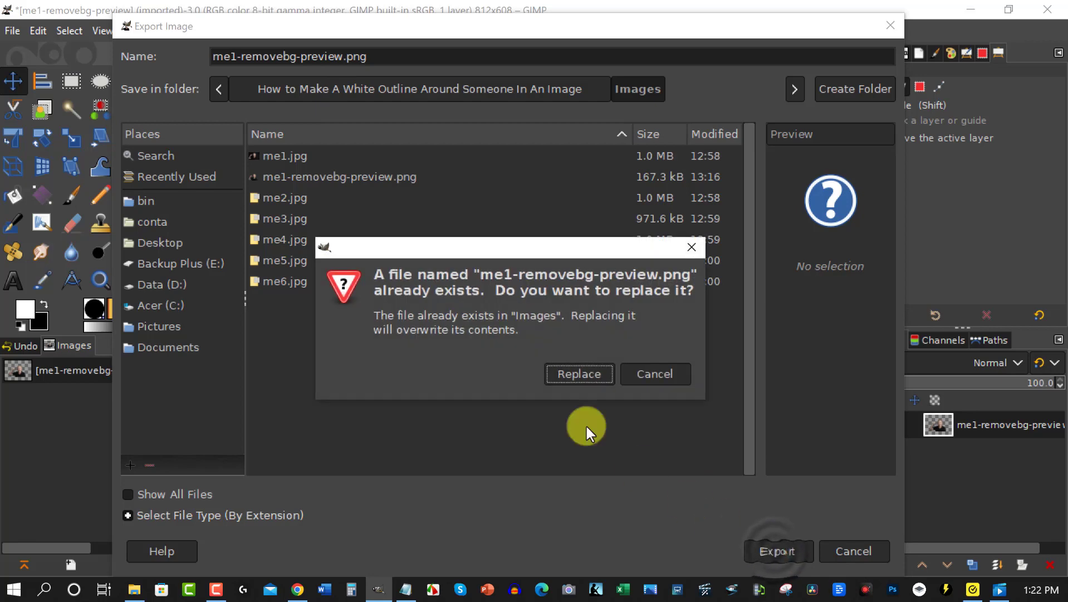
pyautogui.click(579, 374)
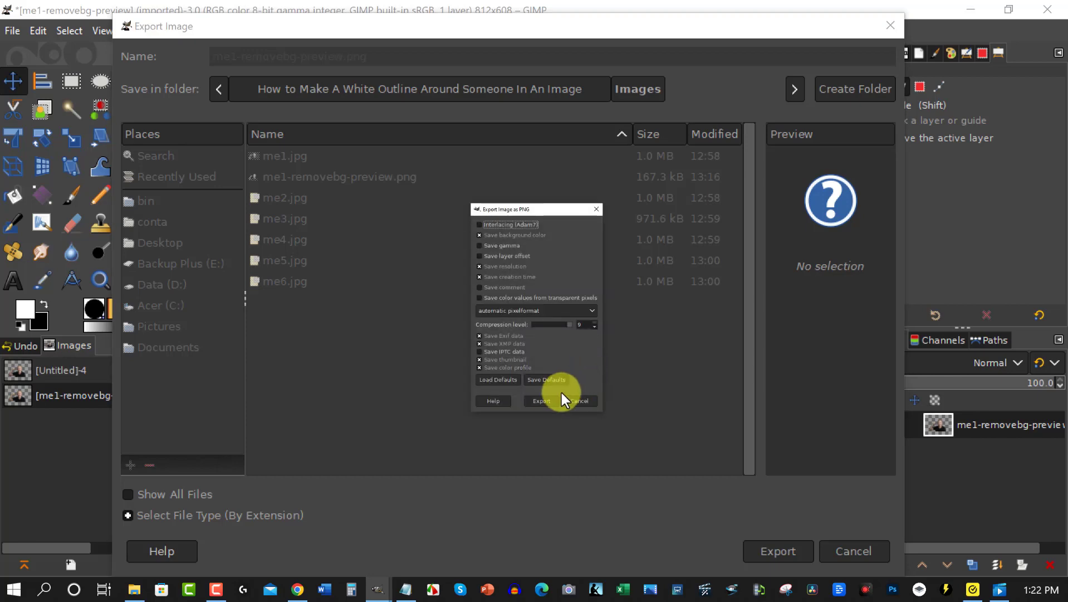
pyautogui.click(544, 400)
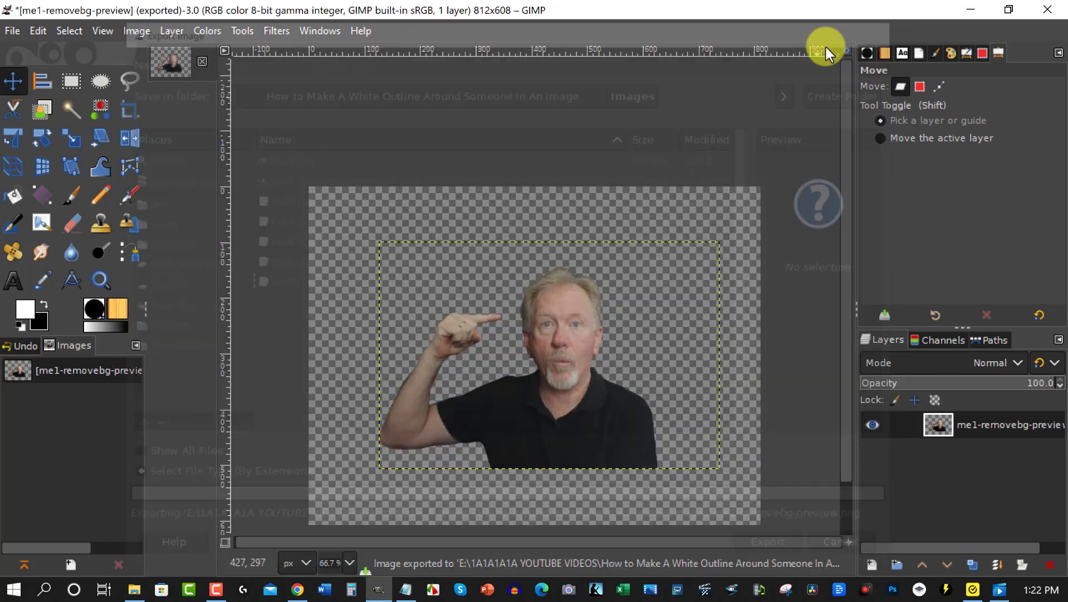
# - Switch to Pixlr E in the browser and open the updated me1-removebg-preview image from the Images folder
pyautogui.click(970, 10)
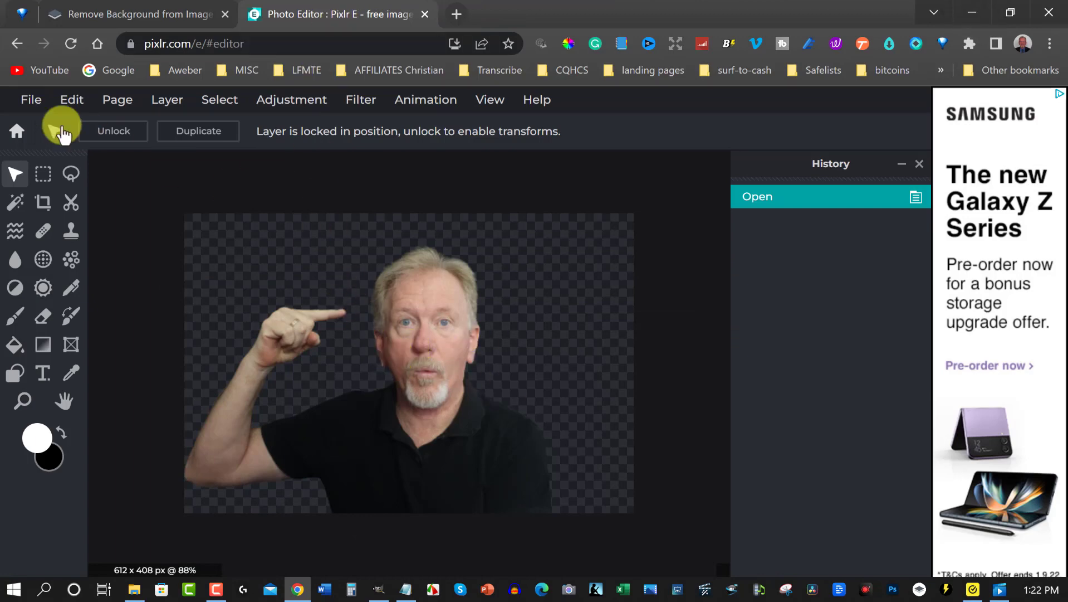
pyautogui.click(32, 102)
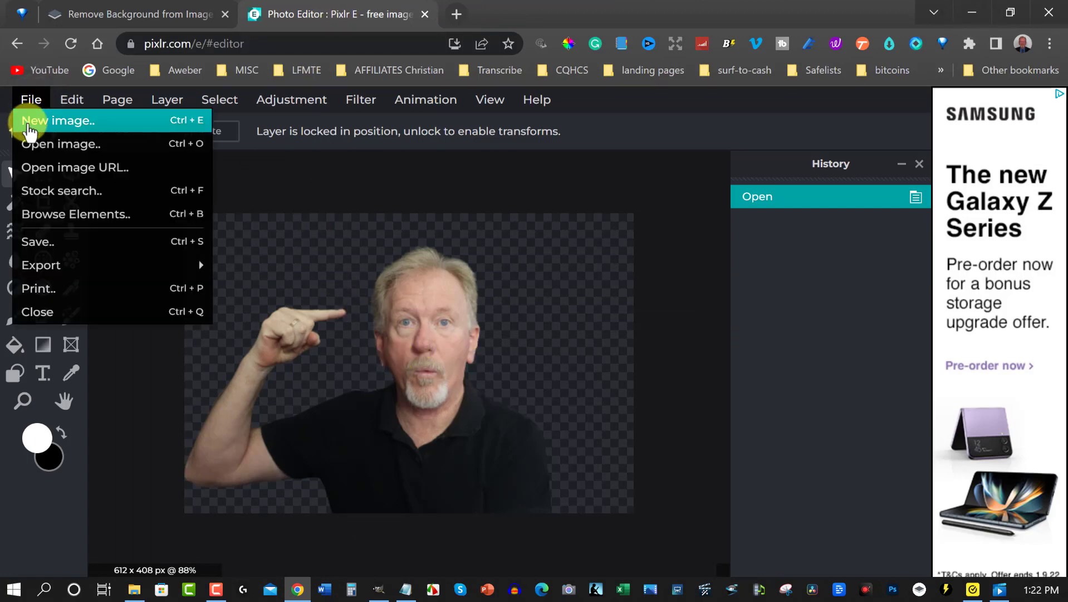
pyautogui.click(37, 146)
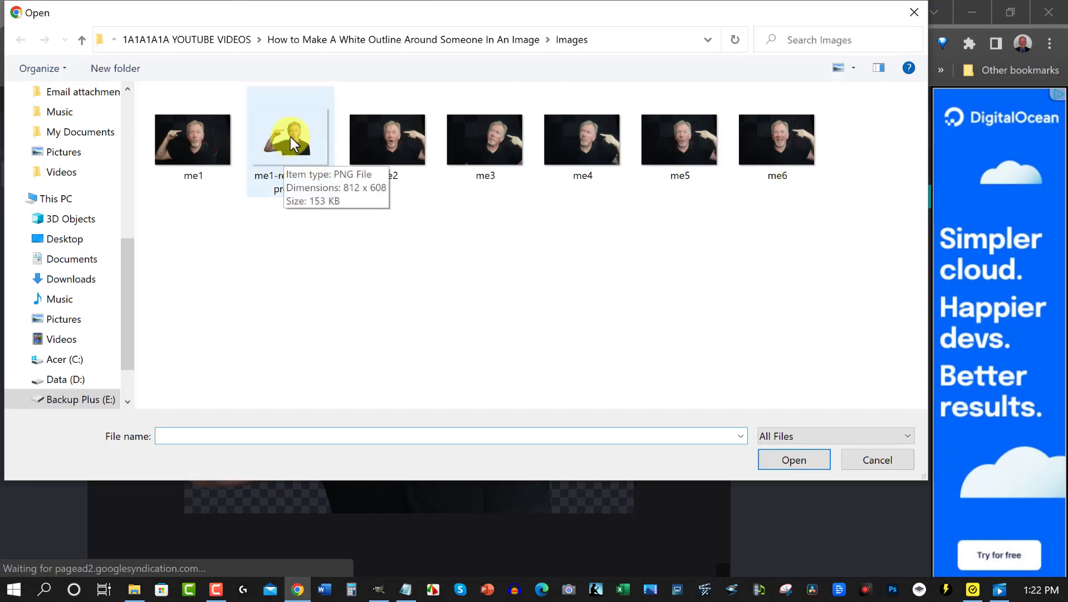
pyautogui.doubleClick(290, 137)
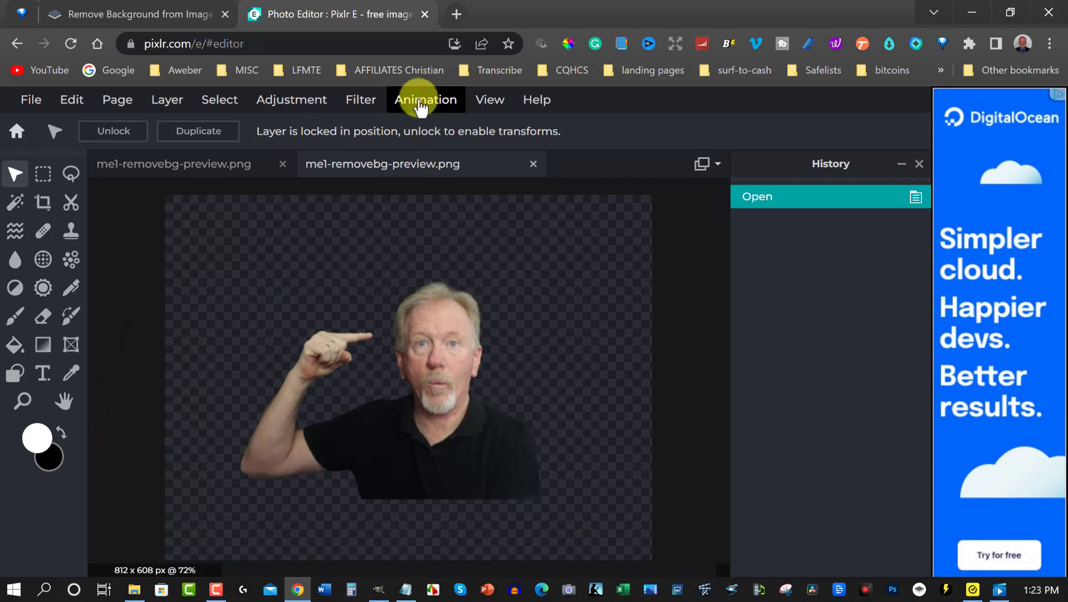
# - Apply the Sharpen filter to the cutout of the man with an amount of 43
pyautogui.click(363, 107)
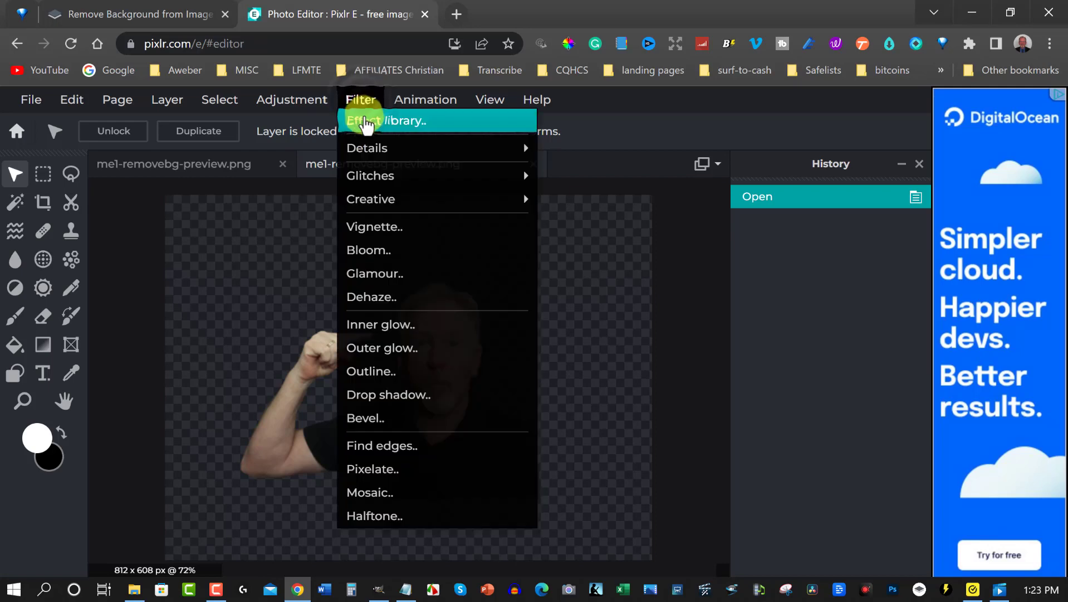
pyautogui.moveTo(381, 150)
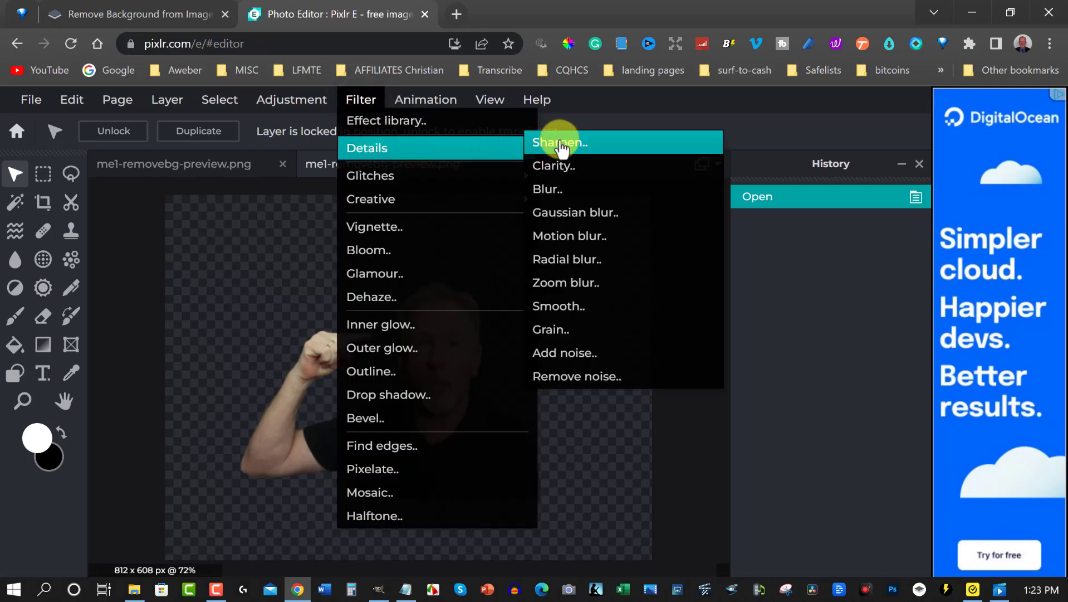
pyautogui.click(560, 146)
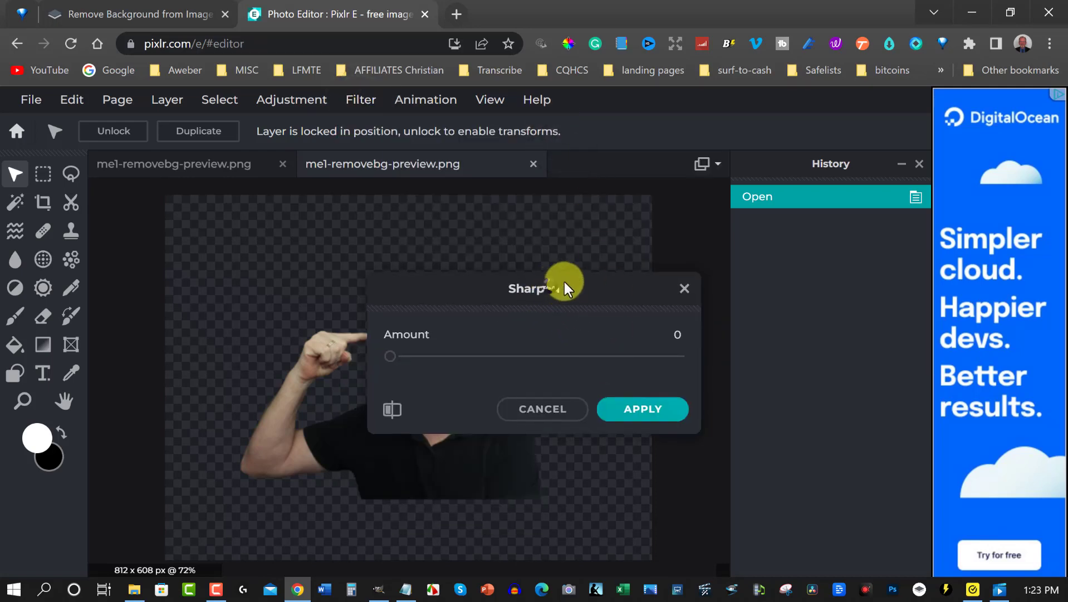
pyautogui.moveTo(565, 281); pyautogui.dragTo(753, 219)
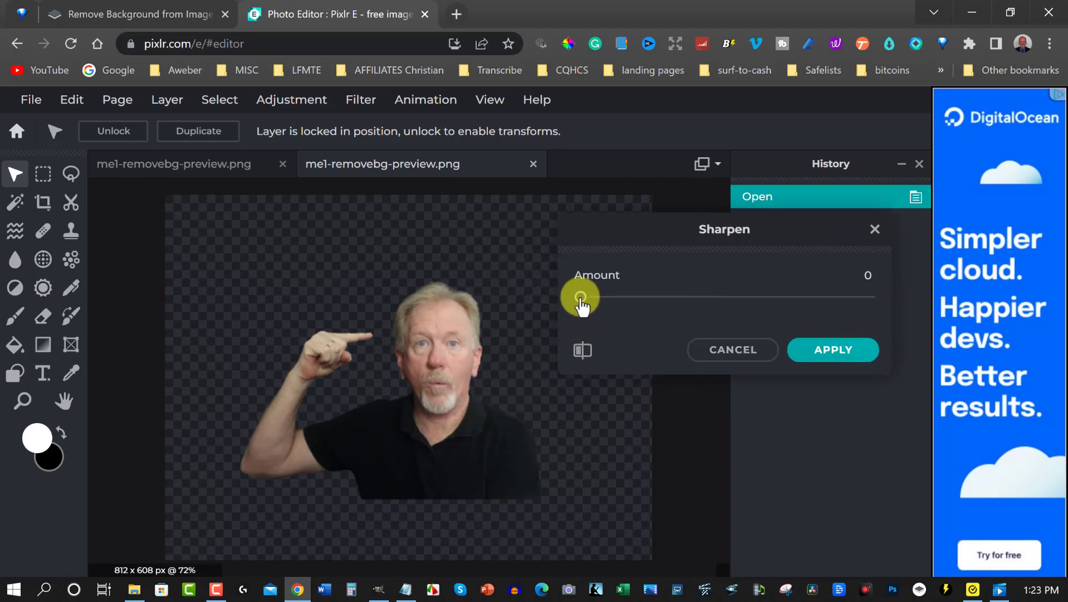
pyautogui.moveTo(585, 306); pyautogui.dragTo(682, 313)
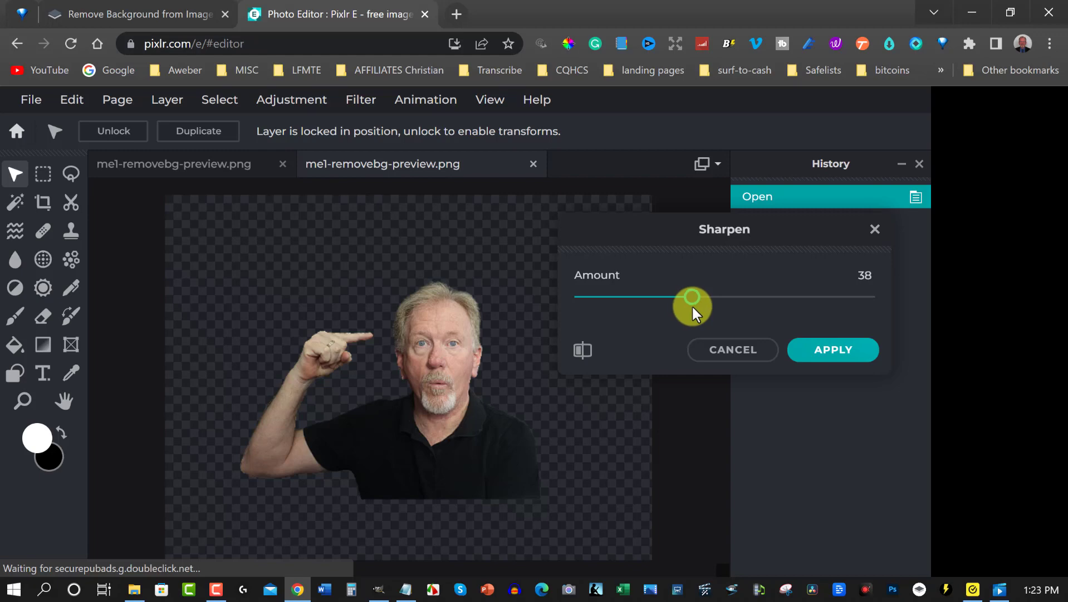
pyautogui.moveTo(699, 316); pyautogui.dragTo(707, 317)
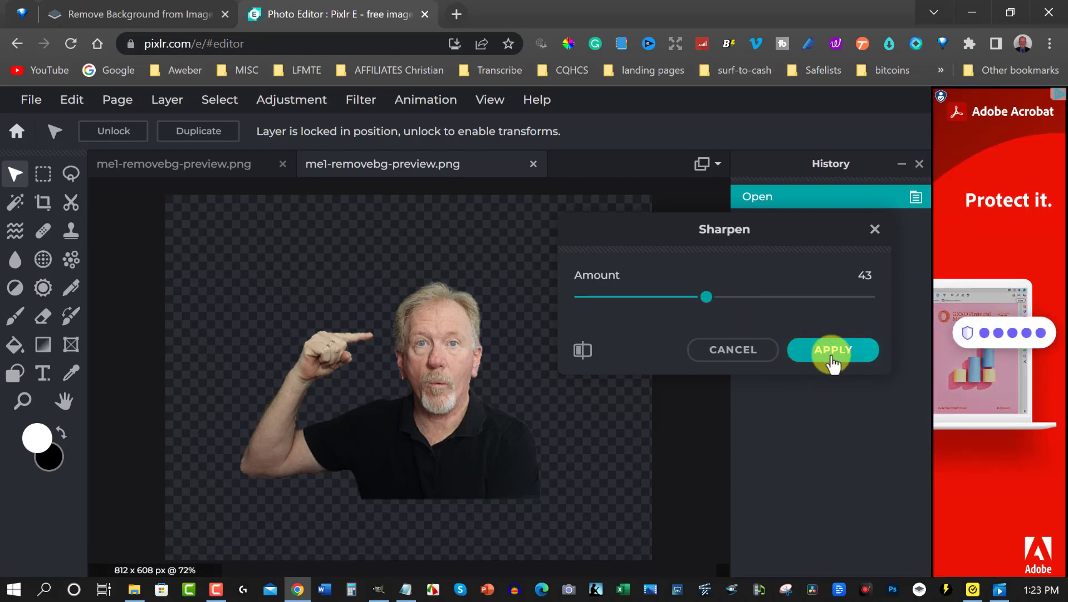
pyautogui.click(834, 350)
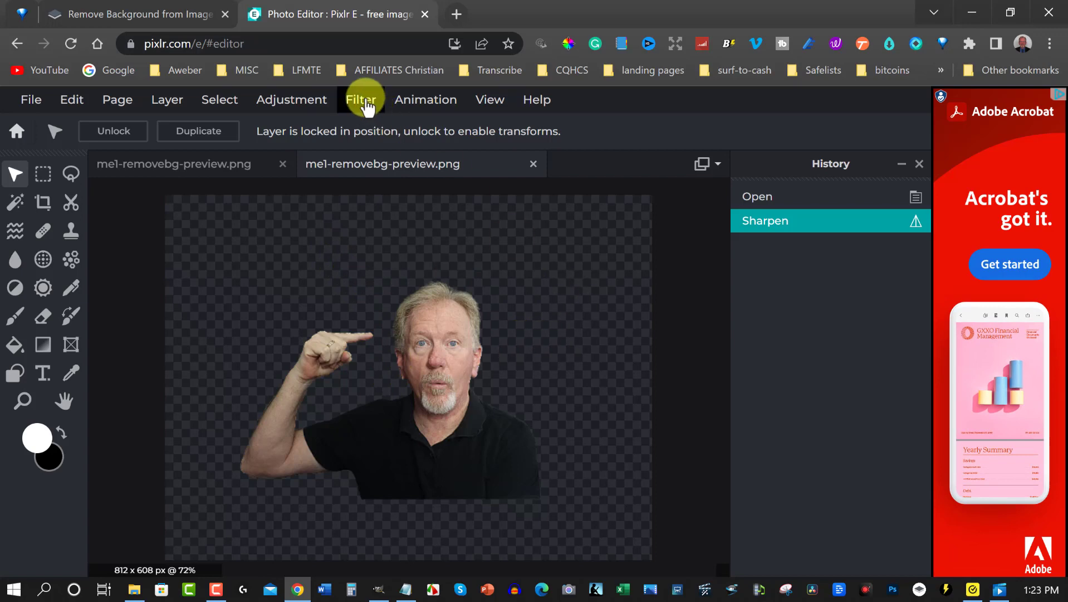
# - Apply the Outline filter around the man in white with a size of 11
pyautogui.click(362, 102)
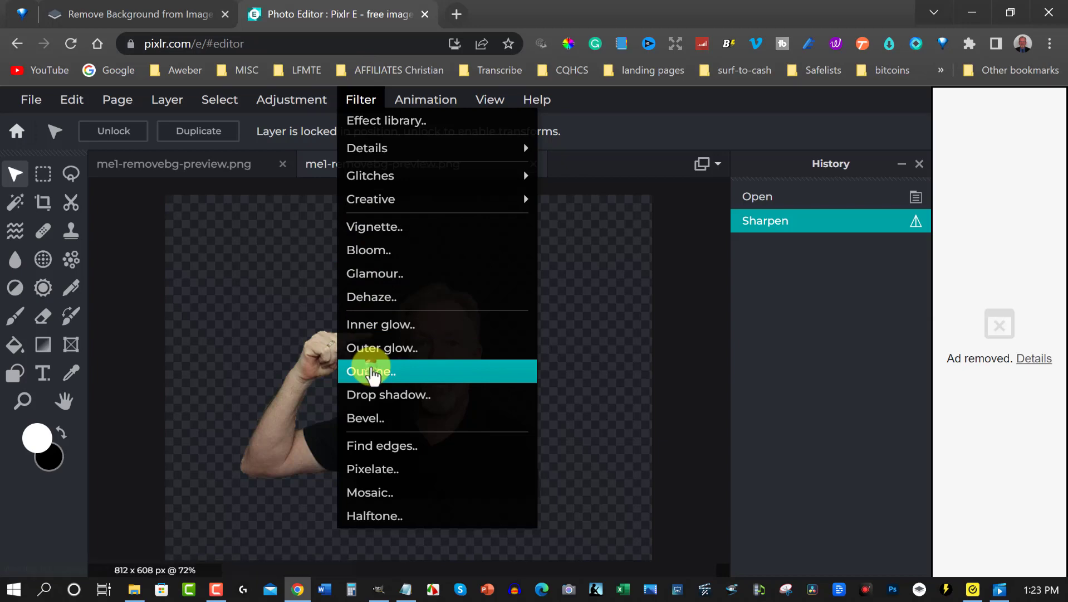
pyautogui.click(371, 372)
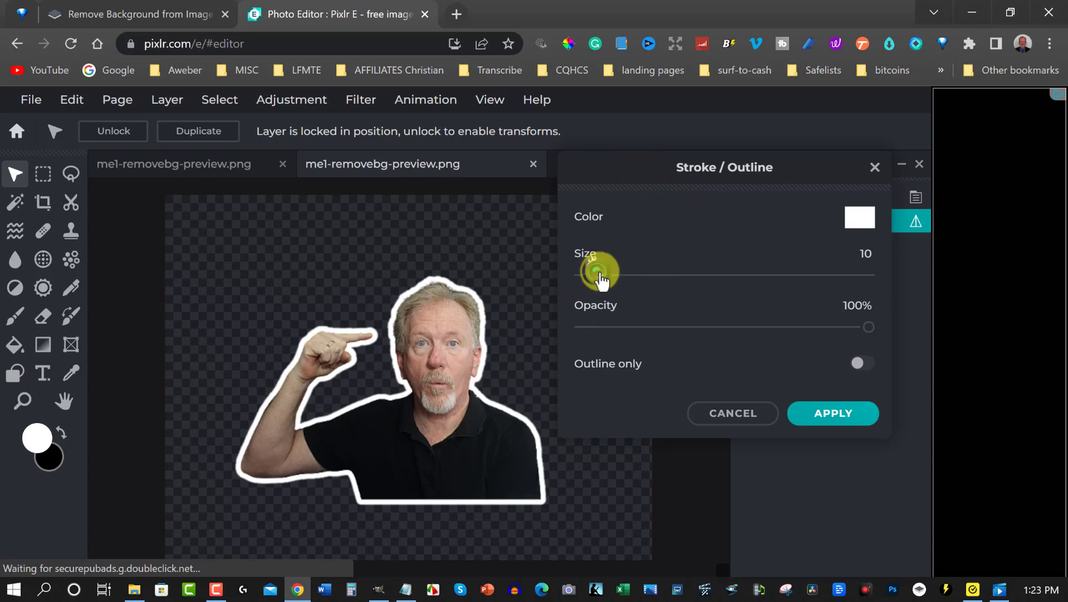
pyautogui.moveTo(600, 274)
pyautogui.mouseDown()
pyautogui.moveTo(621, 276)
pyautogui.moveTo(603, 278)
pyautogui.mouseUp()
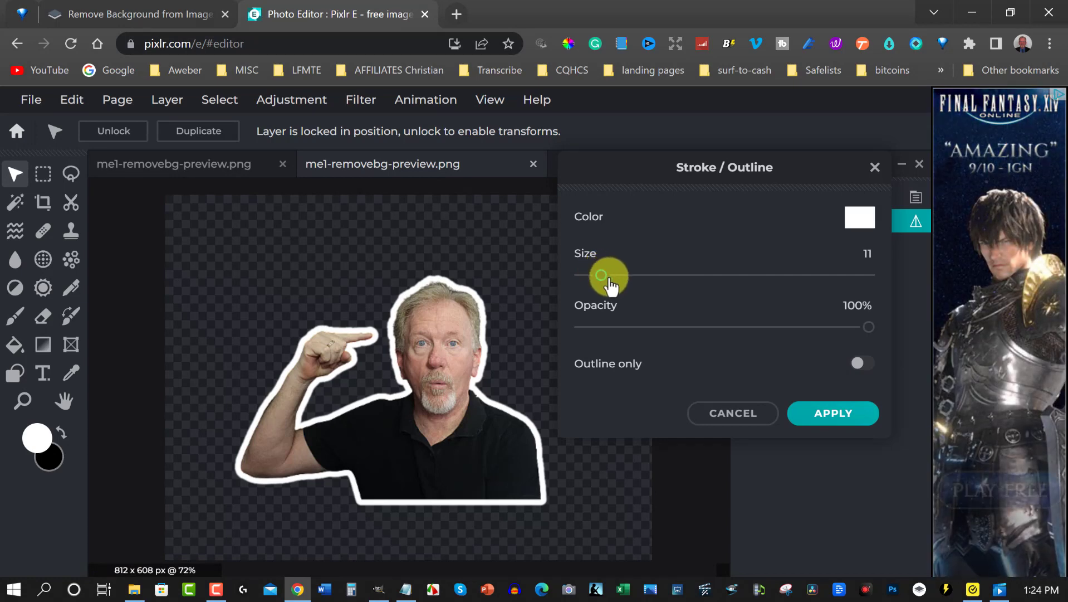
pyautogui.click(834, 415)
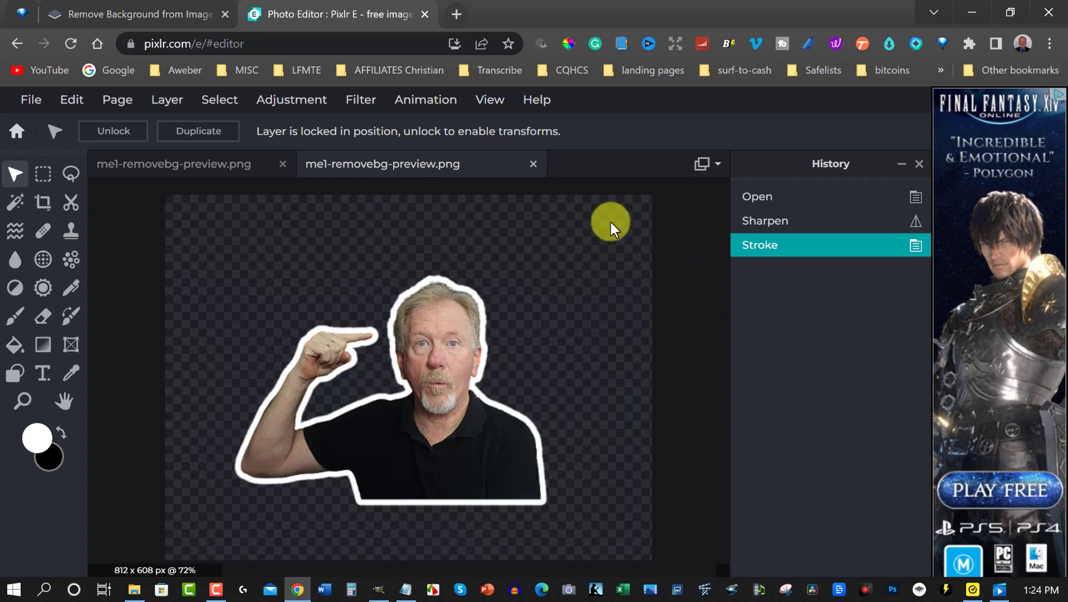
# - Start a quick export of the page as PNG and name the file me1-White-Outline
pyautogui.click(27, 99)
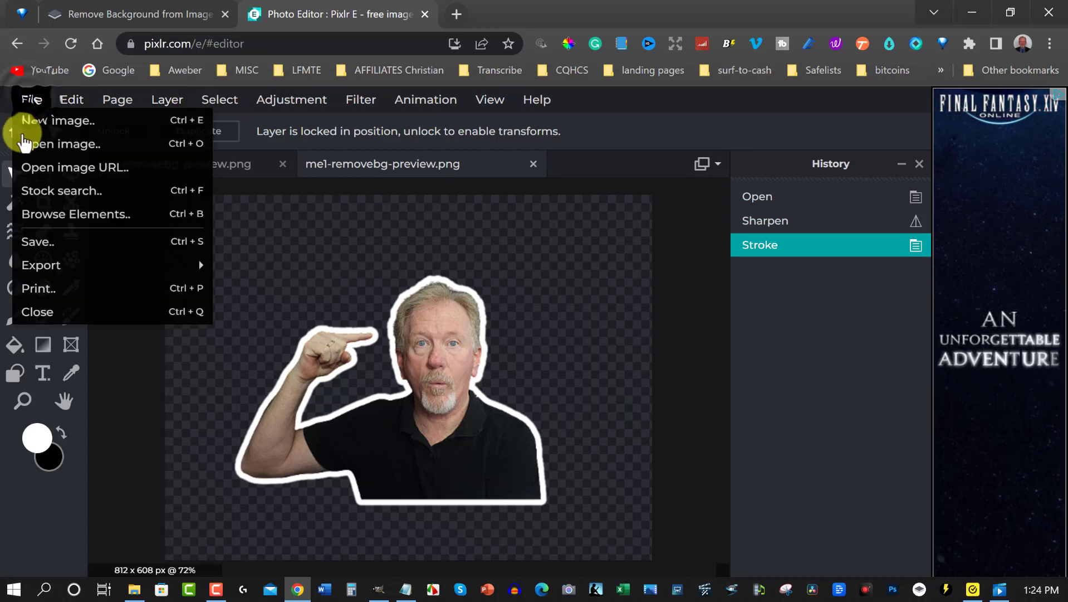
pyautogui.moveTo(46, 264)
pyautogui.click(257, 268)
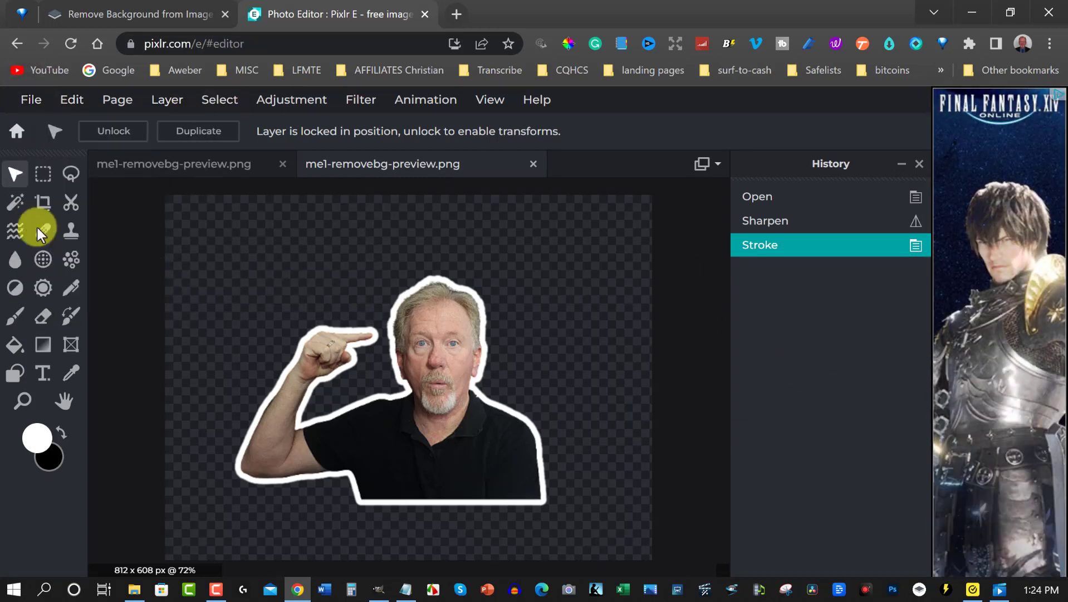
pyautogui.click(30, 97)
pyautogui.moveTo(59, 266)
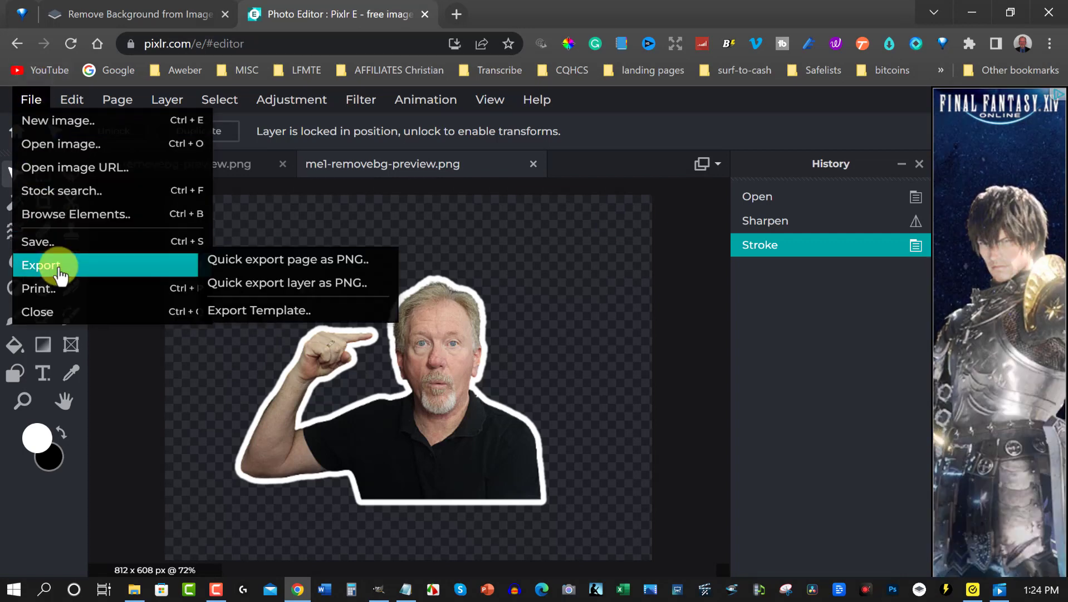
pyautogui.click(240, 262)
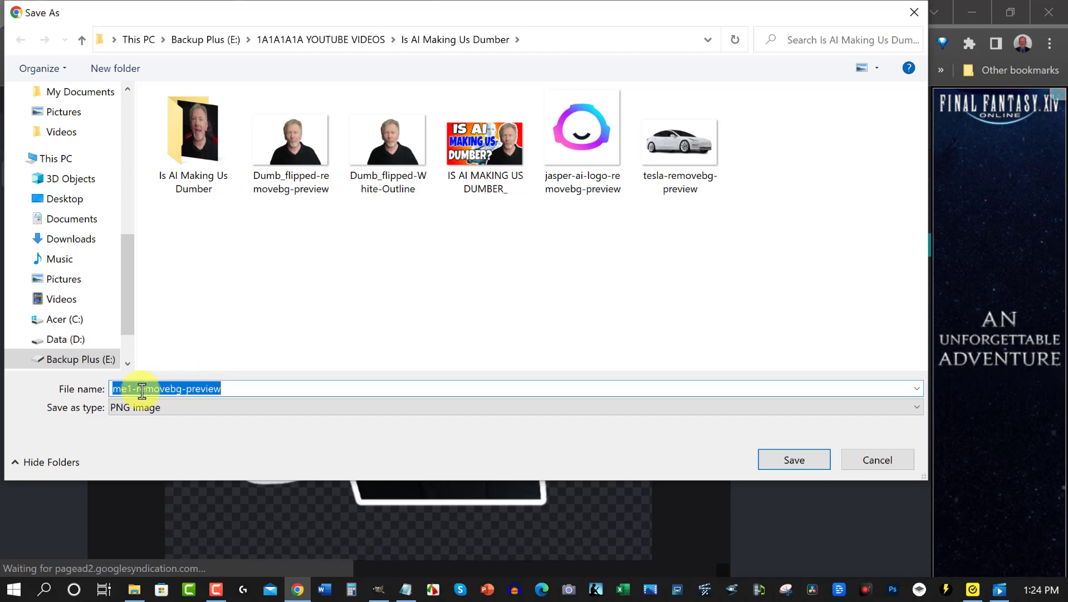
pyautogui.click(137, 390)
pyautogui.moveTo(134, 389); pyautogui.dragTo(221, 394)
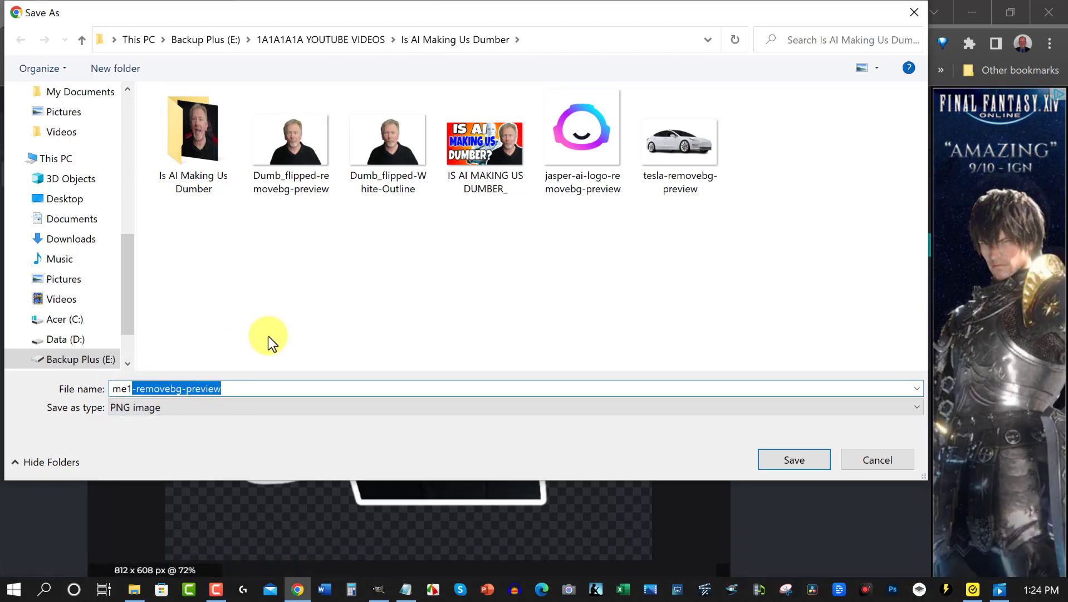
pyautogui.press('BackSpace')
pyautogui.write('White-')
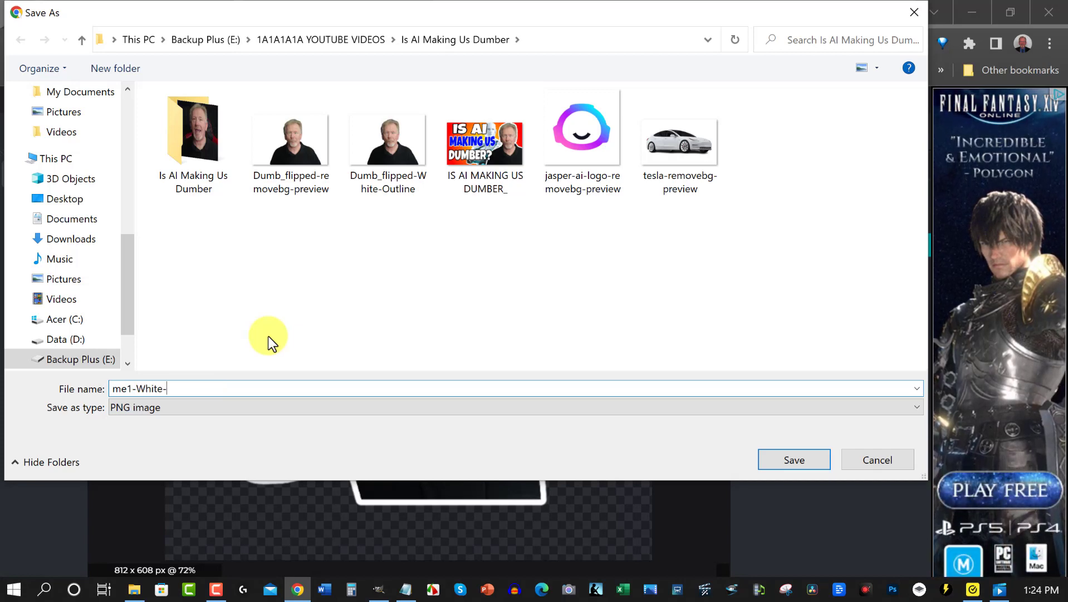
pyautogui.write('Outline')
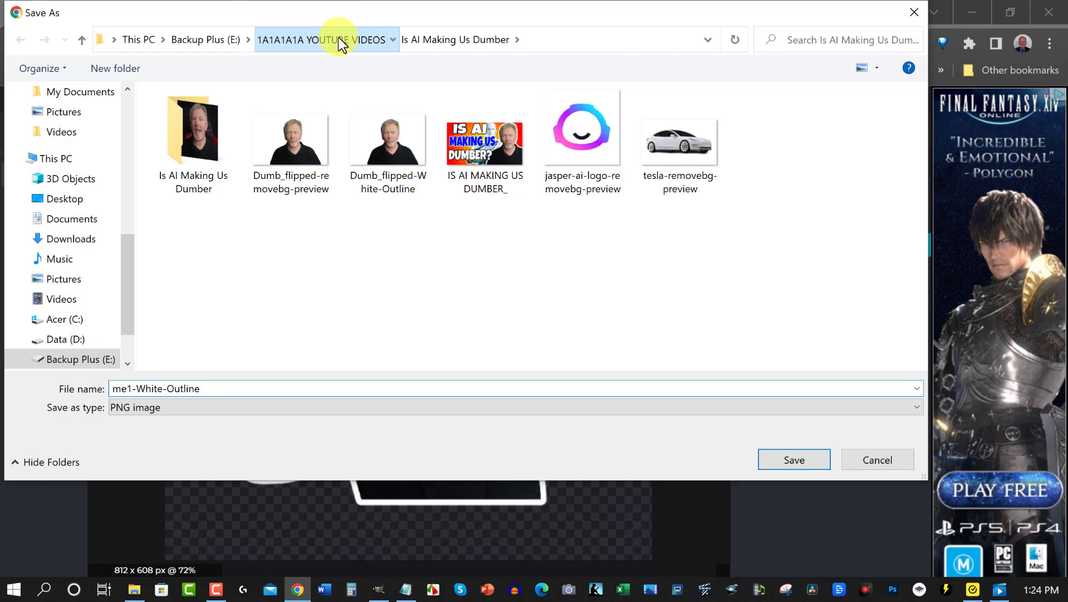
# - Save the exported PNG in the Images folder inside "How to Make A White Outline Around Someone In An Image"
pyautogui.click(339, 38)
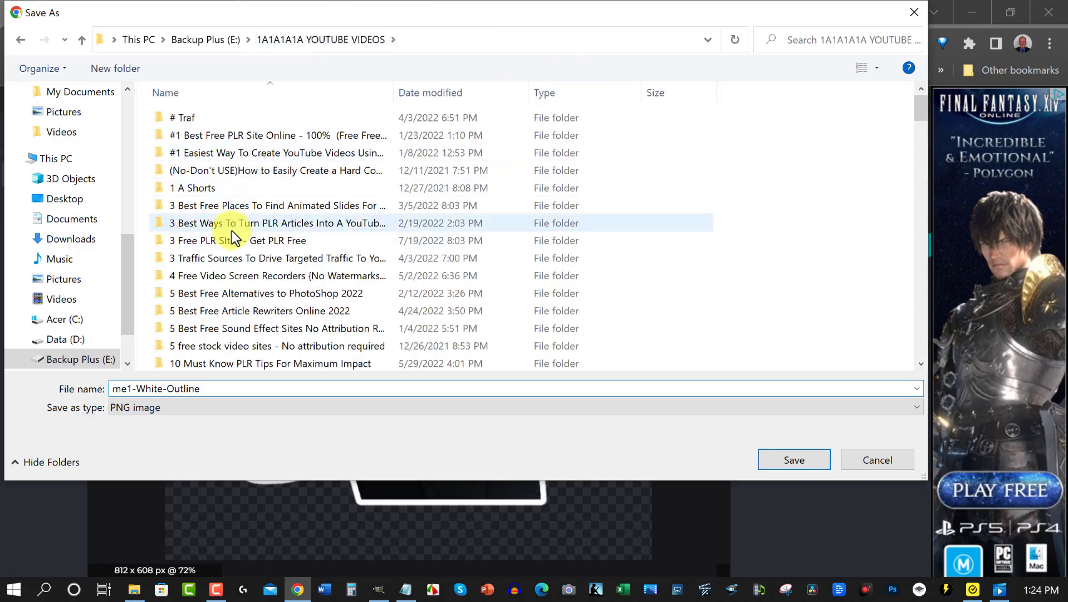
pyautogui.scroll(-6, 232, 231)
pyautogui.scroll(-10, 233, 231)
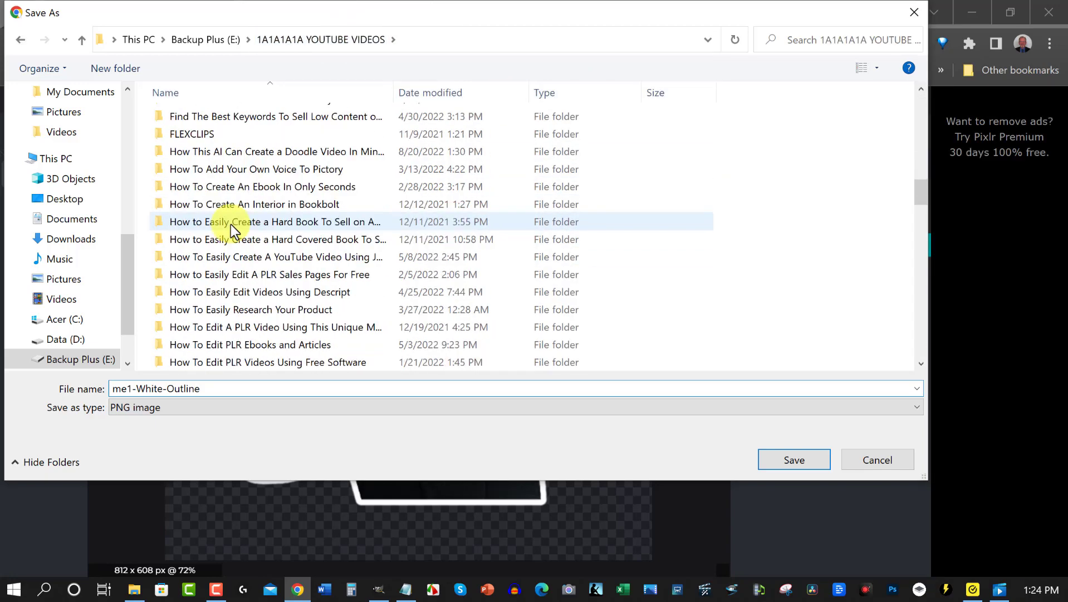
pyautogui.scroll(-3, 232, 230)
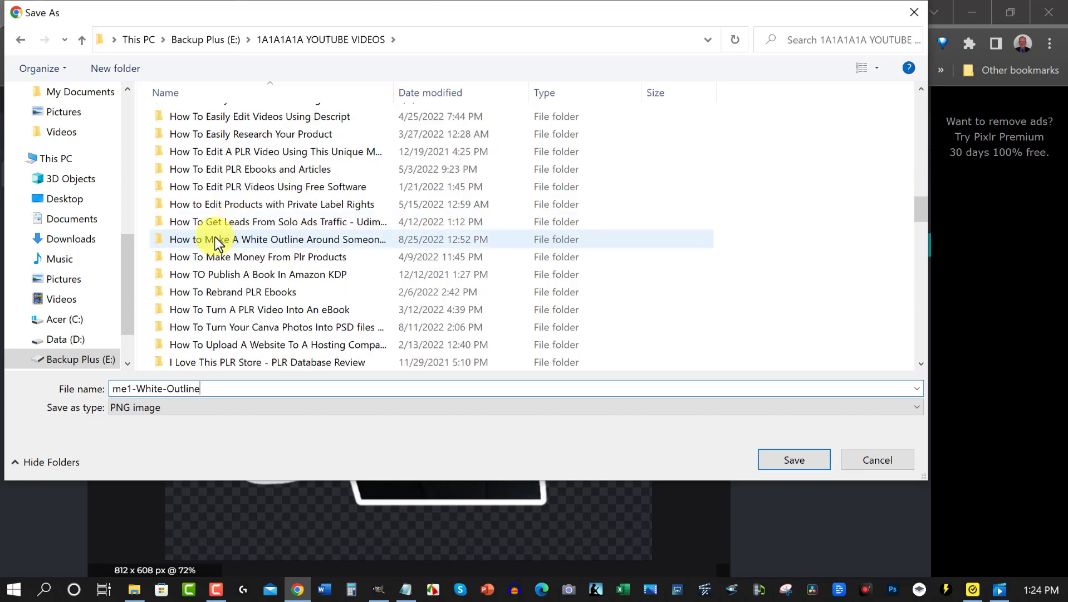
pyautogui.click(189, 245)
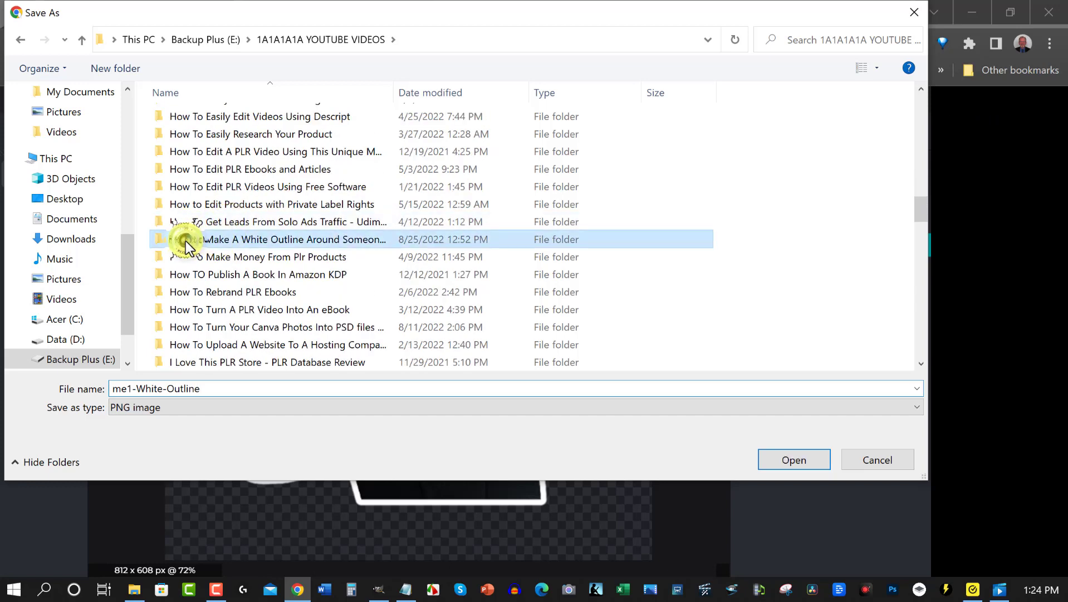
pyautogui.doubleClick(188, 245)
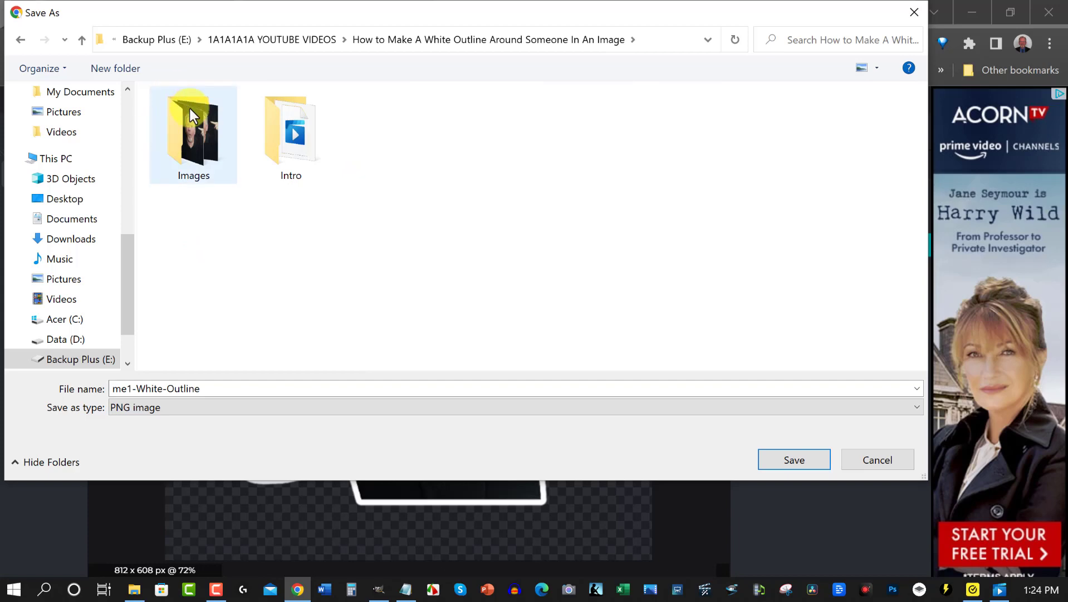
pyautogui.click(189, 110)
pyautogui.doubleClick(188, 114)
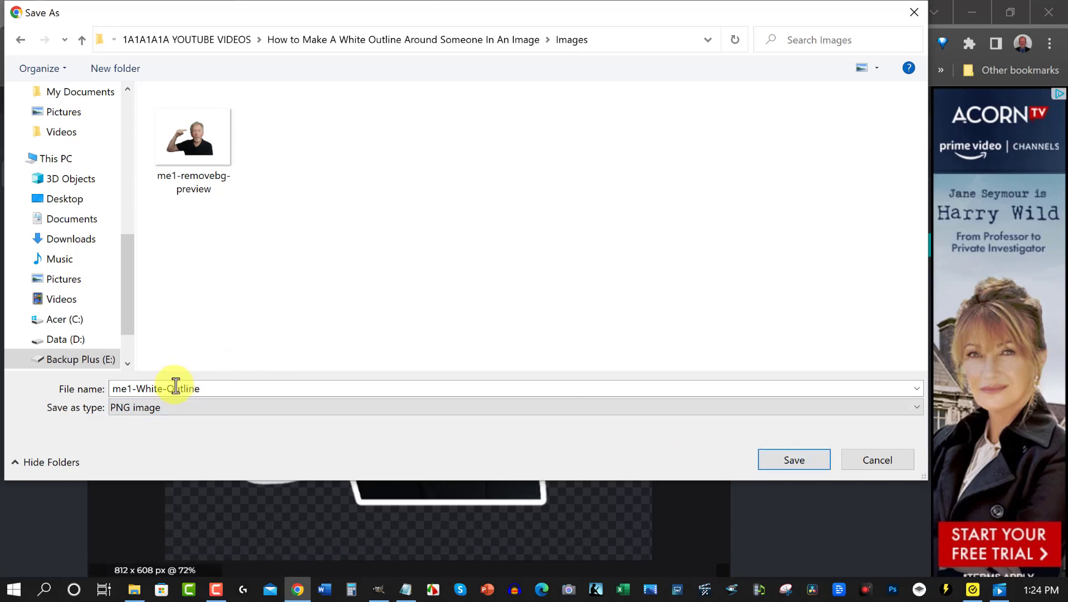
pyautogui.click(778, 457)
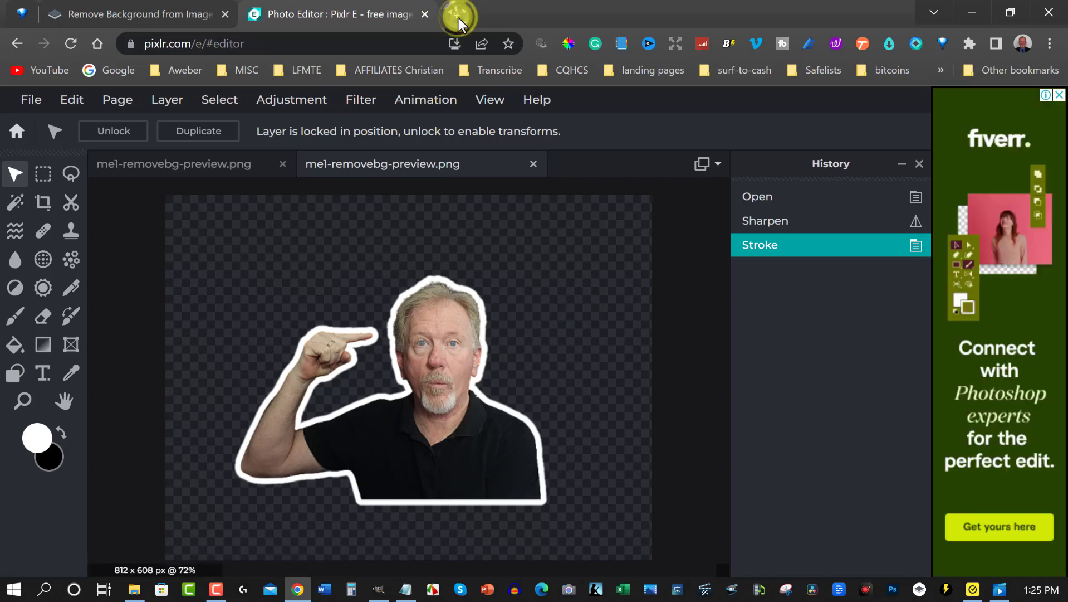
# - Search for google slides in a new browser tab, open Google Slides and start a blank presentation
pyautogui.click(457, 16)
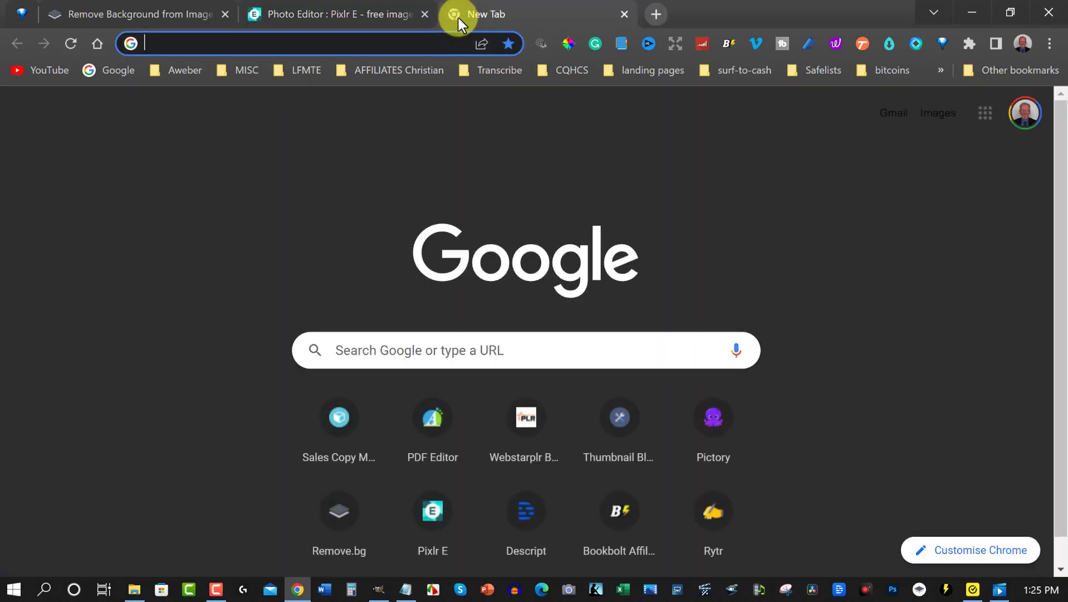
pyautogui.write('google slides')
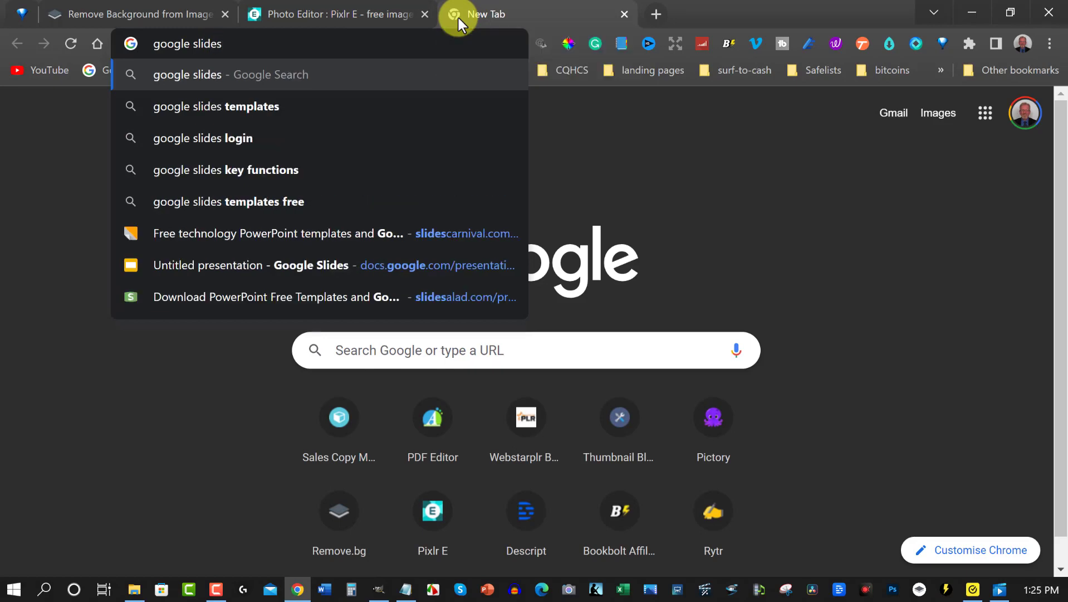
pyautogui.press('Return')
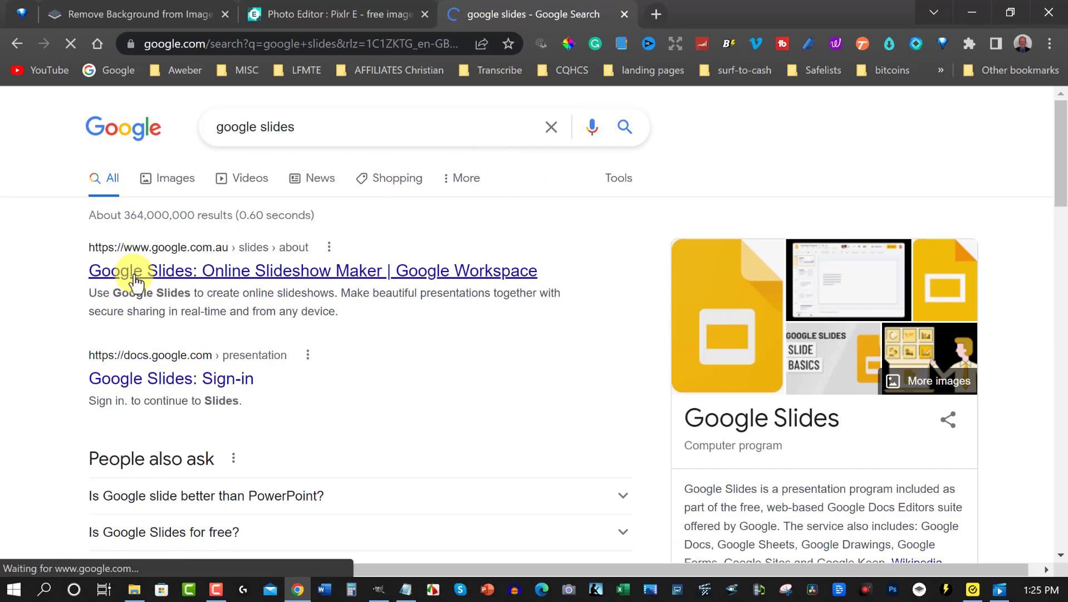
pyautogui.click(136, 283)
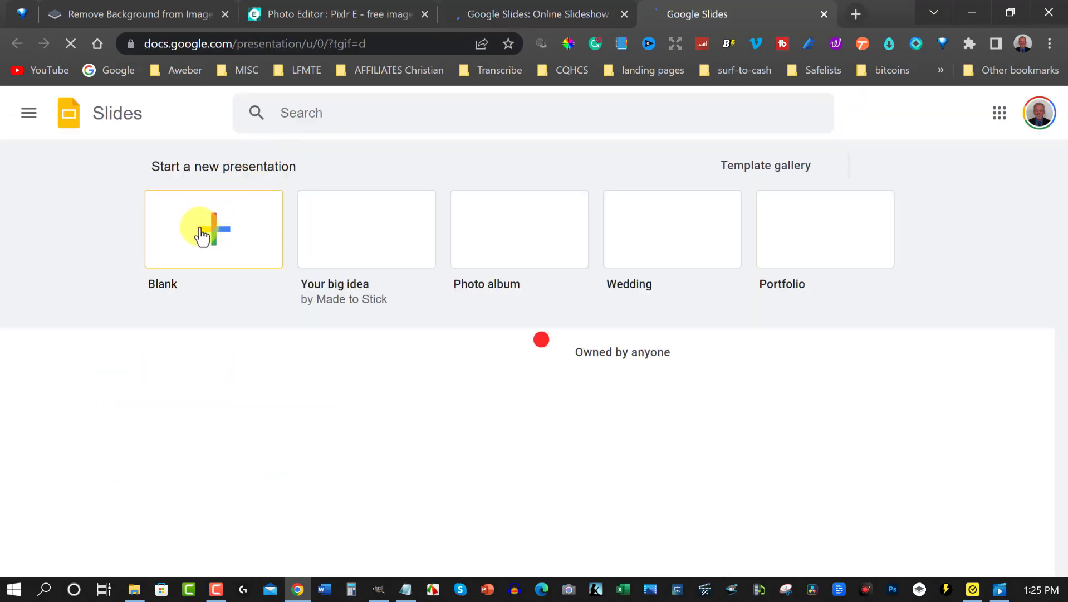
pyautogui.click(200, 228)
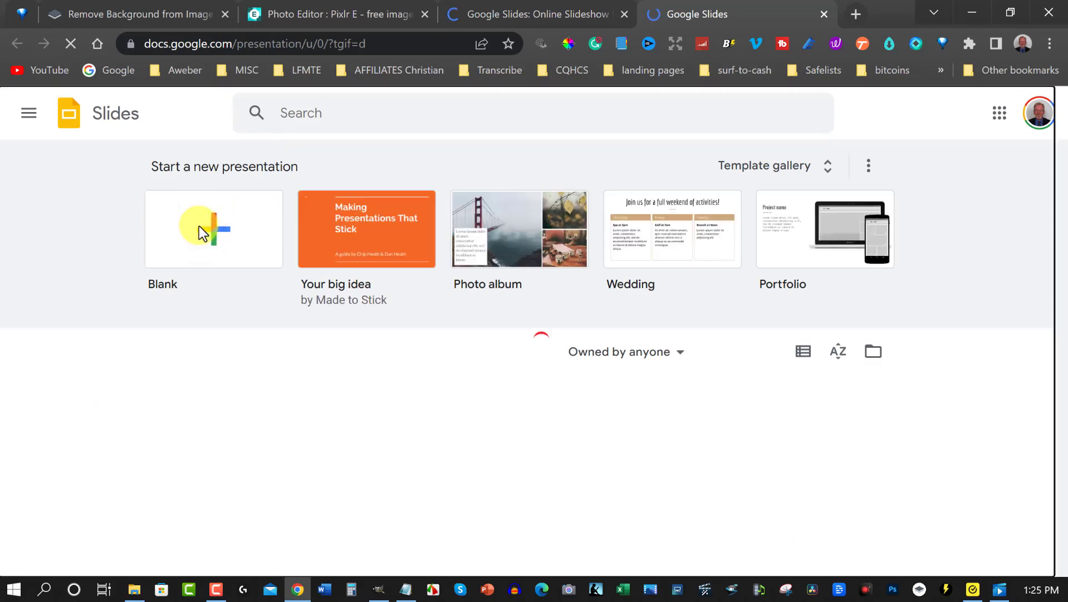